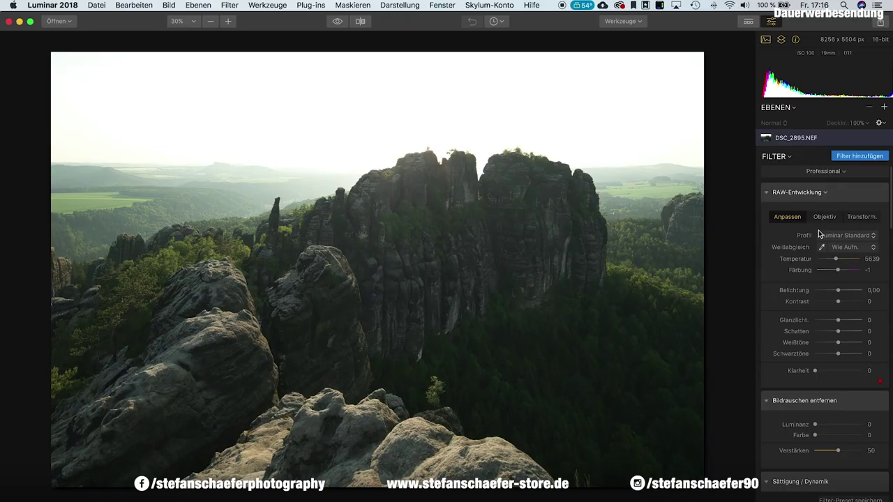
In RAW-Entwicklung set shadows 25, highlights -60, temperature 6515 and tint 10
scroll(820, 234, "down", 5)
scroll(819, 235, "down", 5)
scroll(819, 234, "down", 5)
scroll(819, 234, "down", 5)
scroll(820, 234, "up", 5)
scroll(820, 230, "up", 5)
scroll(820, 224, "up", 5)
scroll(820, 222, "up", 5)
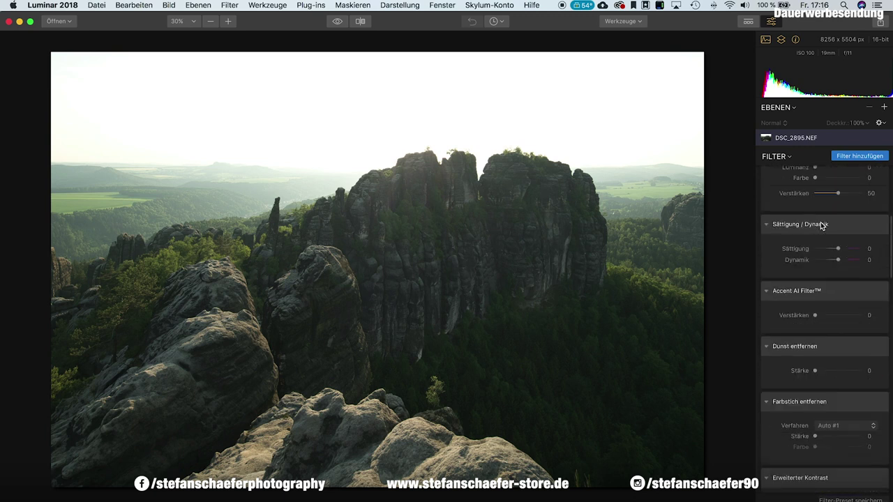
scroll(821, 224, "up", 5)
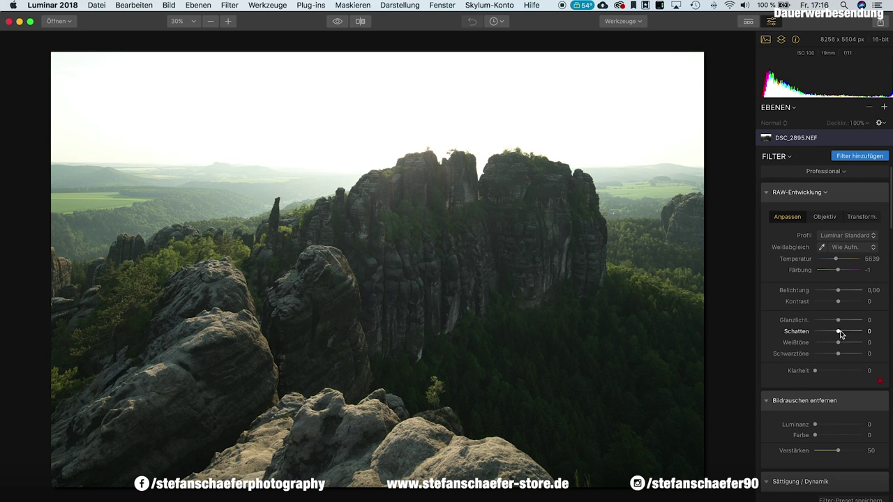
left_click_drag(839, 332, 845, 332)
left_click(837, 321)
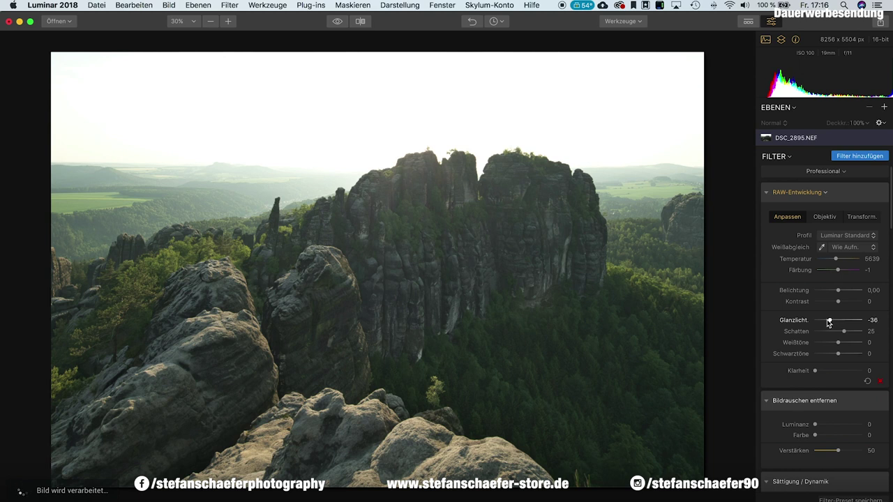
left_click_drag(828, 322, 827, 322)
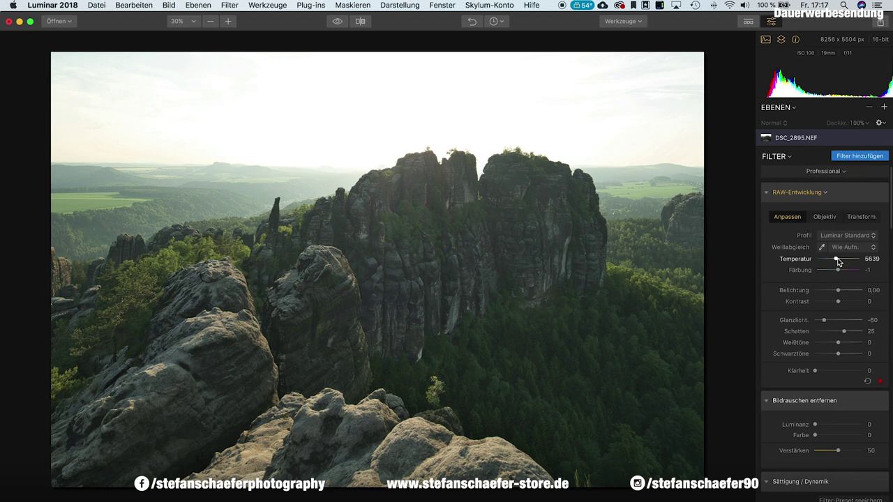
left_click_drag(836, 259, 838, 260)
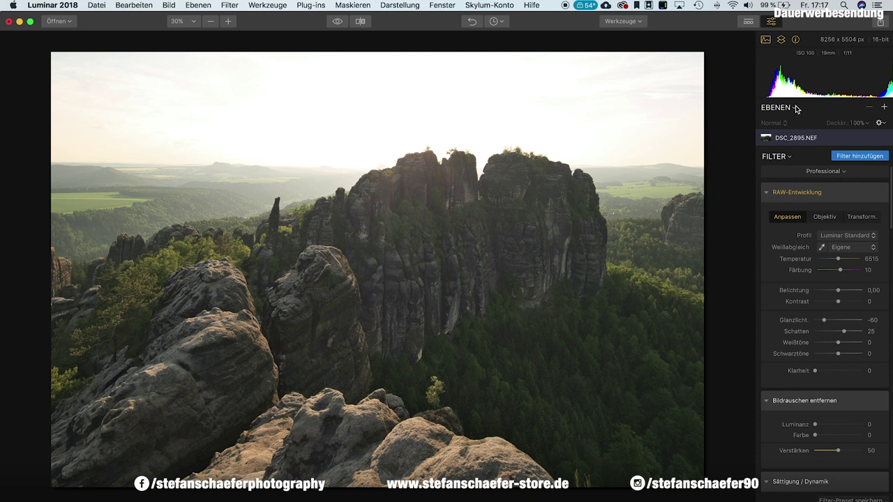
Insert the sunset photo DSC_9882.jpg as a new image layer from the Ebenen + menu
left_click(884, 108)
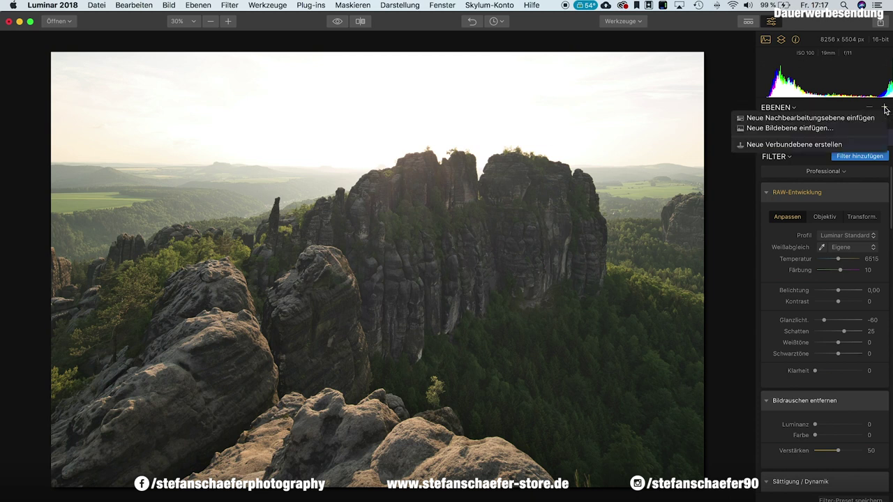
left_click(773, 129)
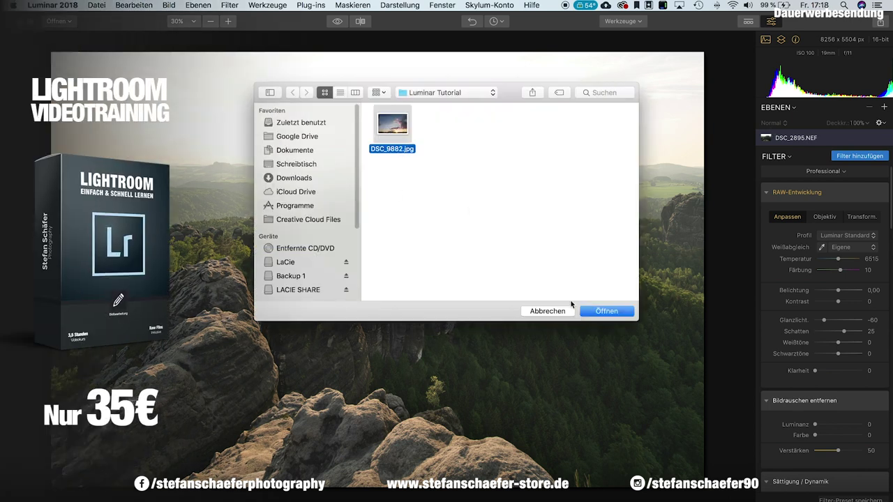
left_click(605, 311)
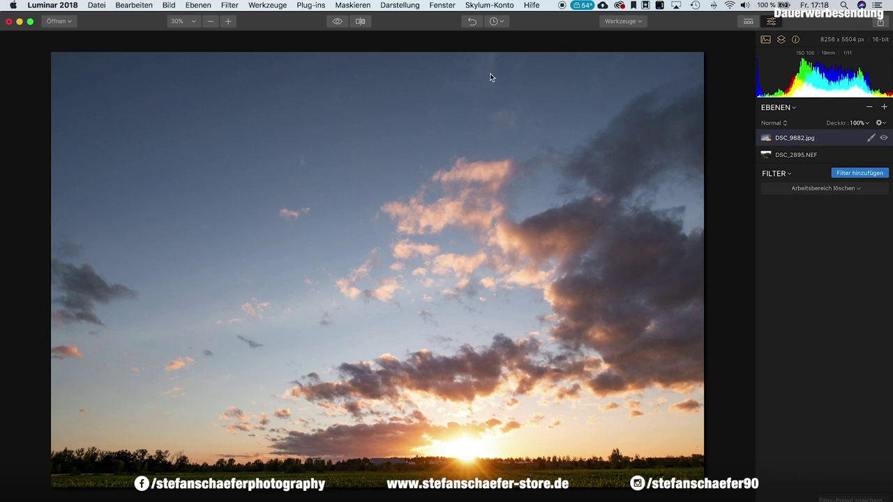
Free-transform the sky layer to 8316 × 3691, a wide strip across the top above the rocks
left_click(641, 22)
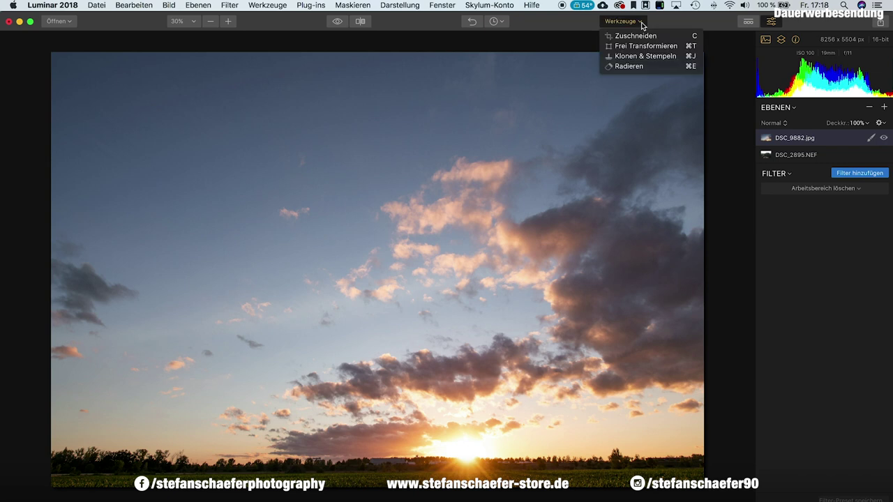
left_click(640, 46)
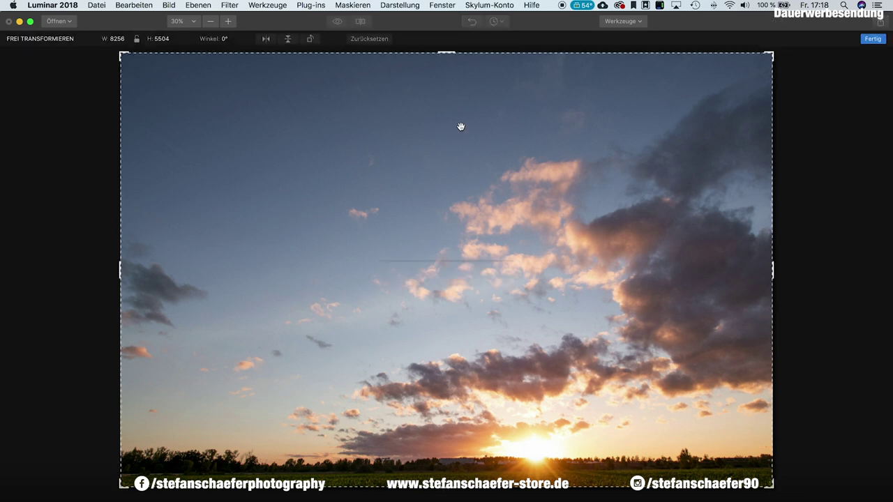
left_click_drag(446, 488, 461, 352)
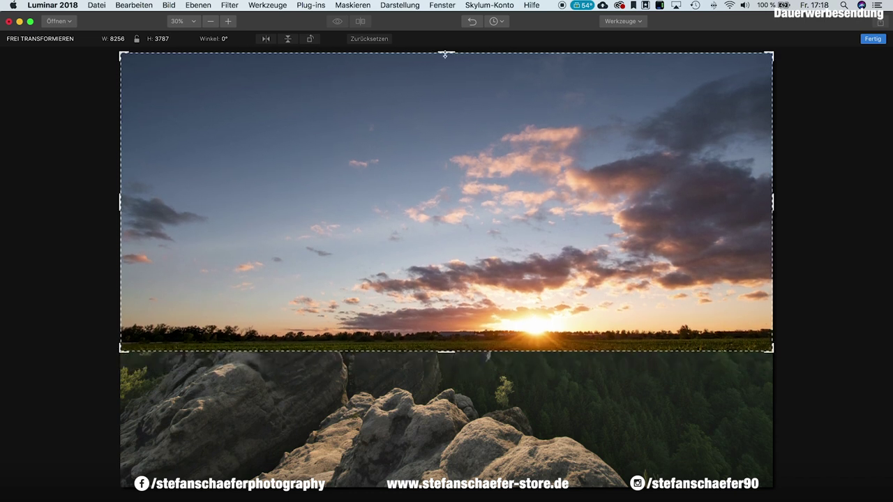
left_click_drag(452, 54, 452, 66)
left_click_drag(452, 217, 488, 191)
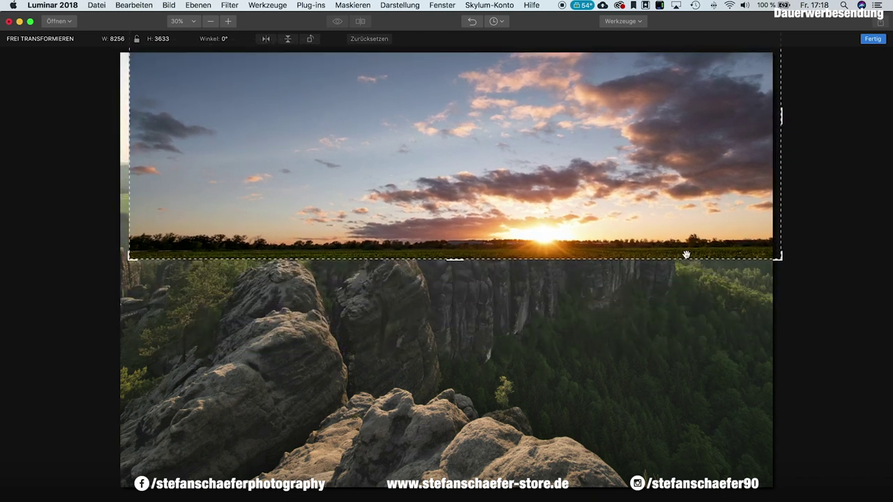
left_click_drag(687, 253, 674, 129)
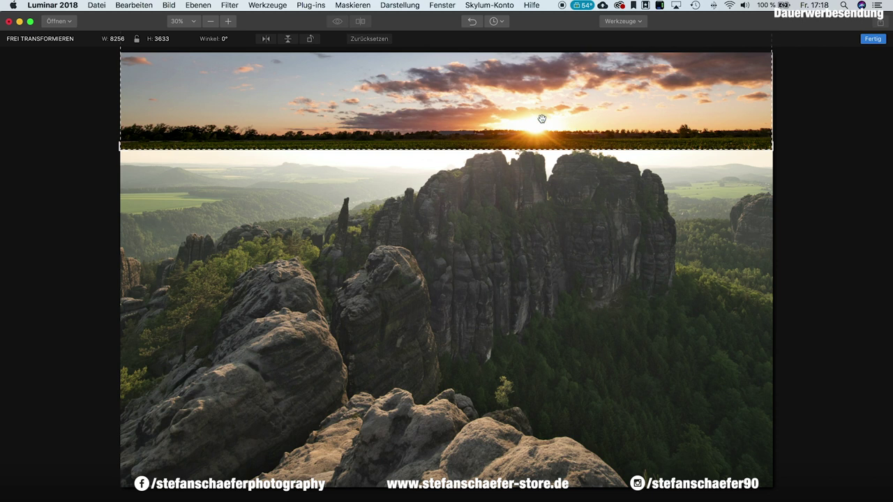
left_click_drag(566, 113, 574, 156)
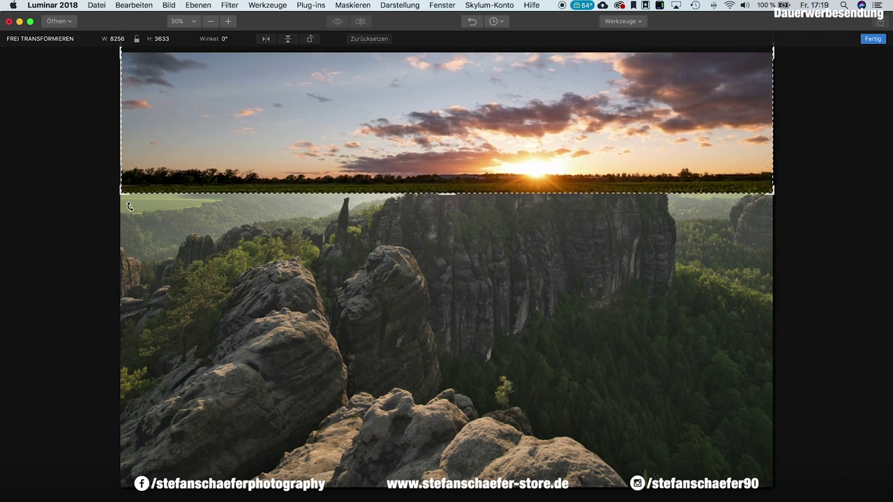
left_click_drag(120, 193, 117, 195)
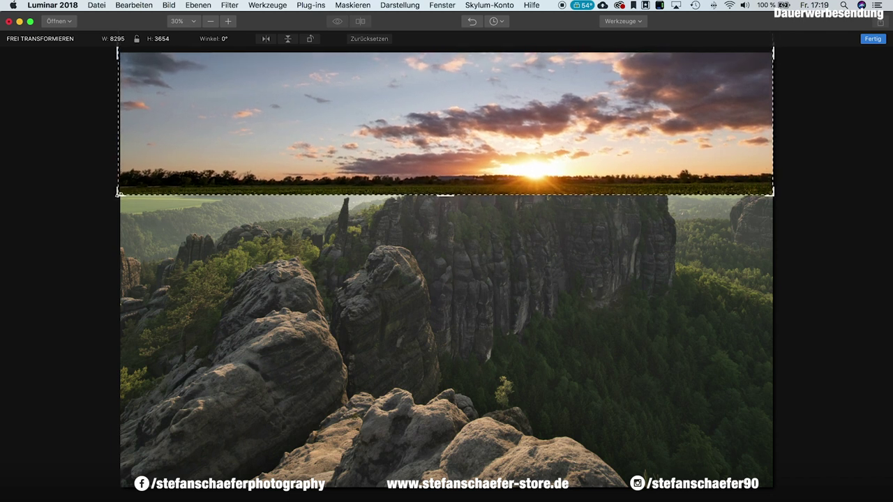
left_click_drag(774, 195, 775, 198)
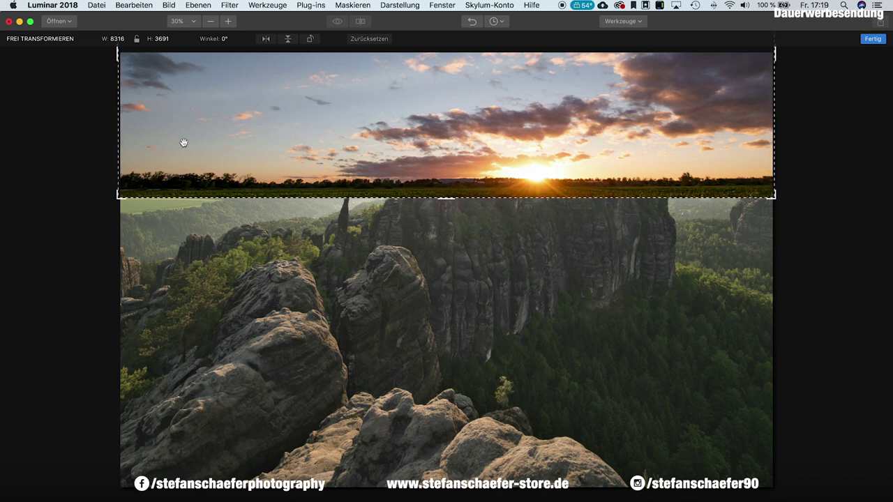
Apply the transform and add a Verlaufsmaske fading the sky layer out toward the rock tops
left_click(872, 40)
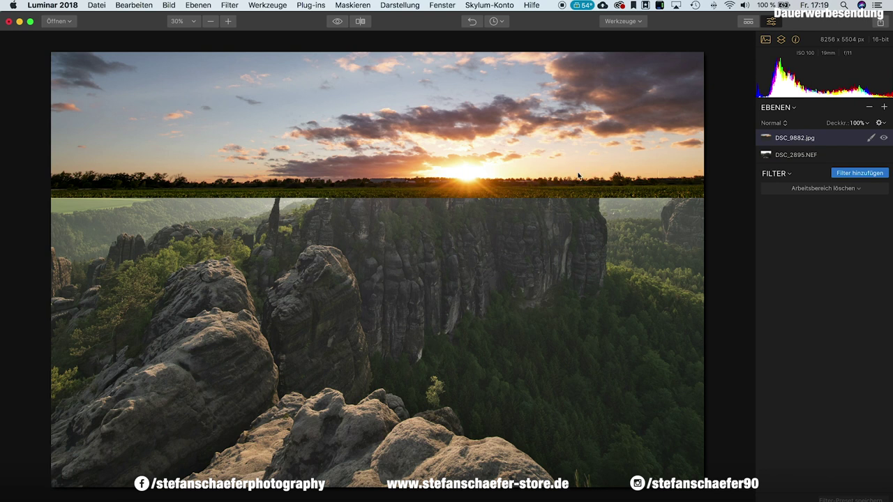
left_click(871, 139)
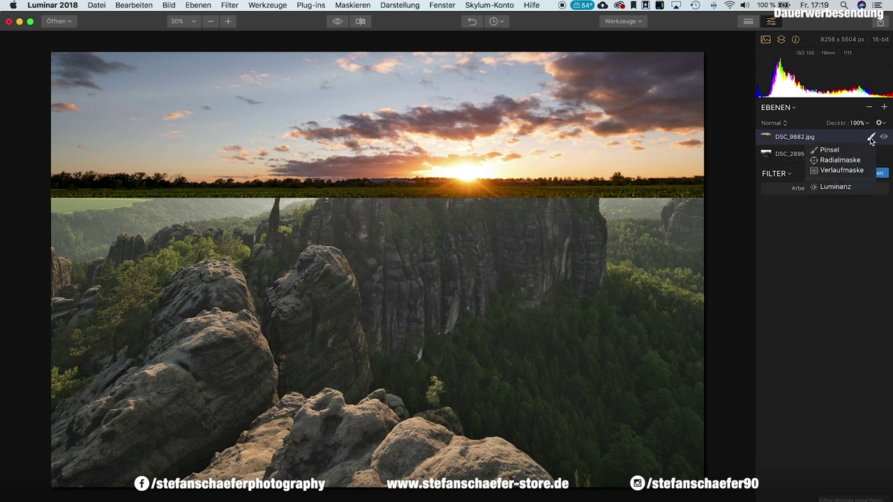
left_click(842, 170)
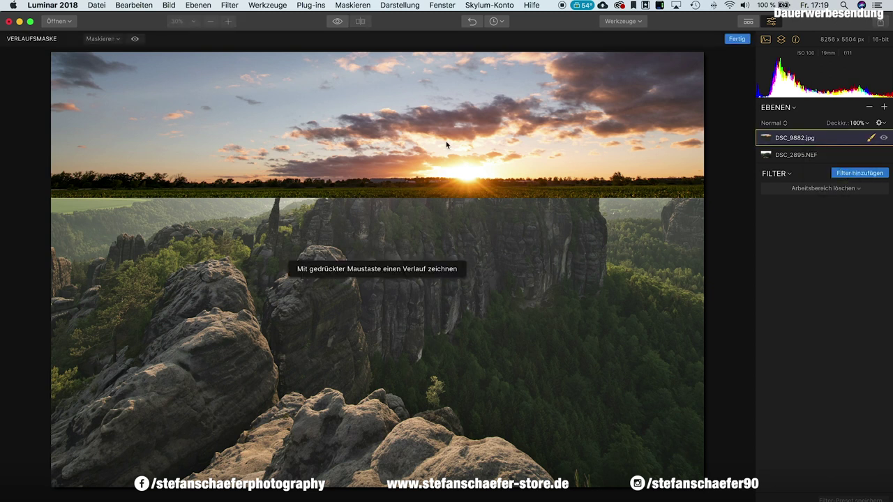
left_click_drag(366, 80, 366, 166)
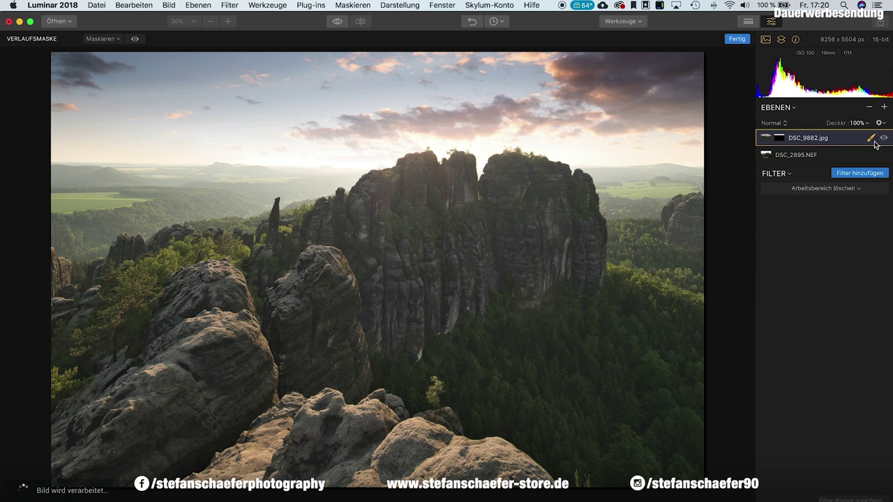
left_click(735, 39)
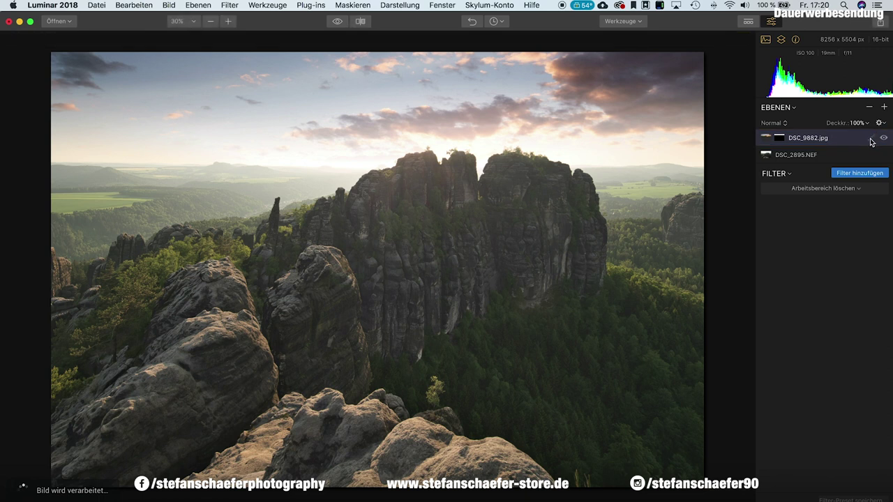
Erase the sky layer's mask over the central and right rock summits with a size-78 brush
left_click(871, 139)
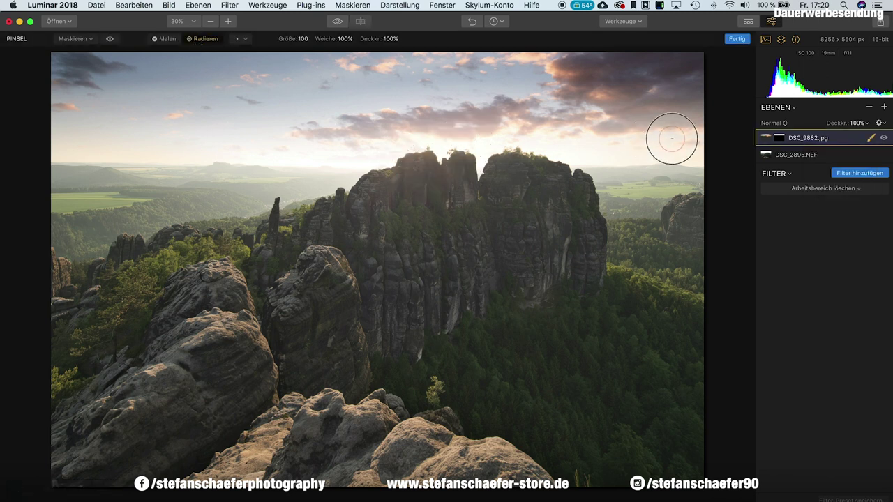
left_click(304, 44)
left_click_drag(305, 55, 299, 53)
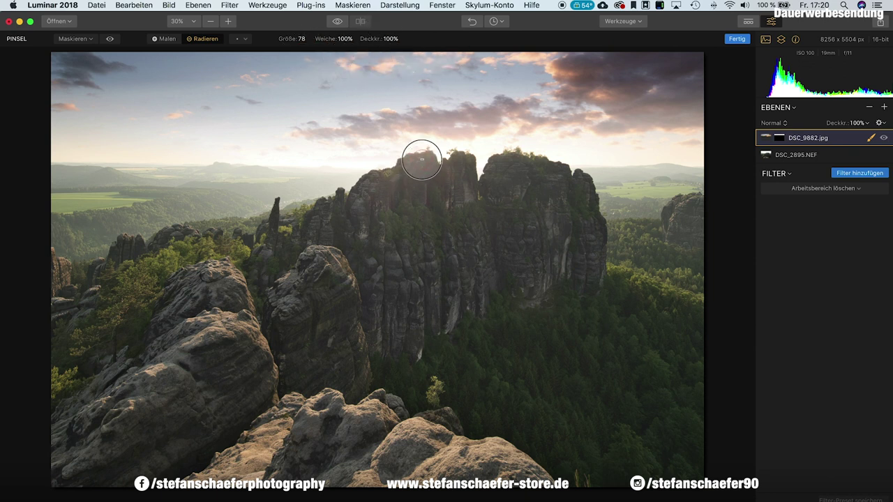
left_click_drag(414, 163, 456, 160)
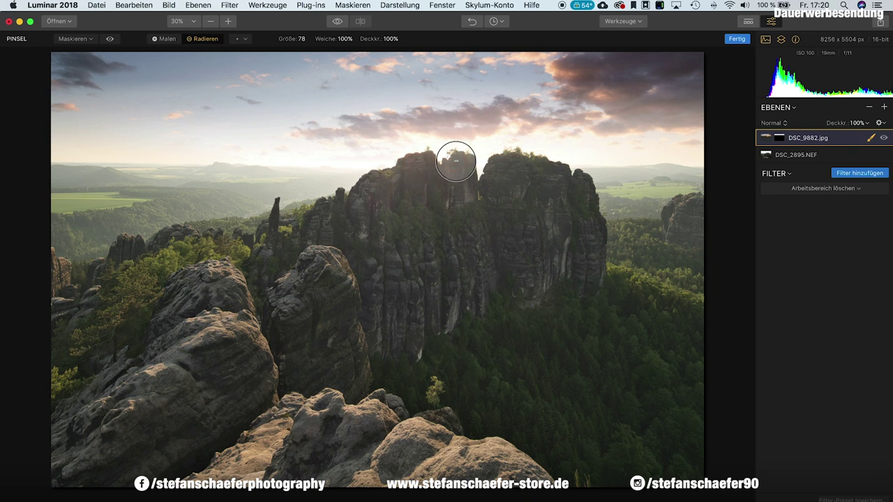
left_click_drag(523, 179, 545, 175)
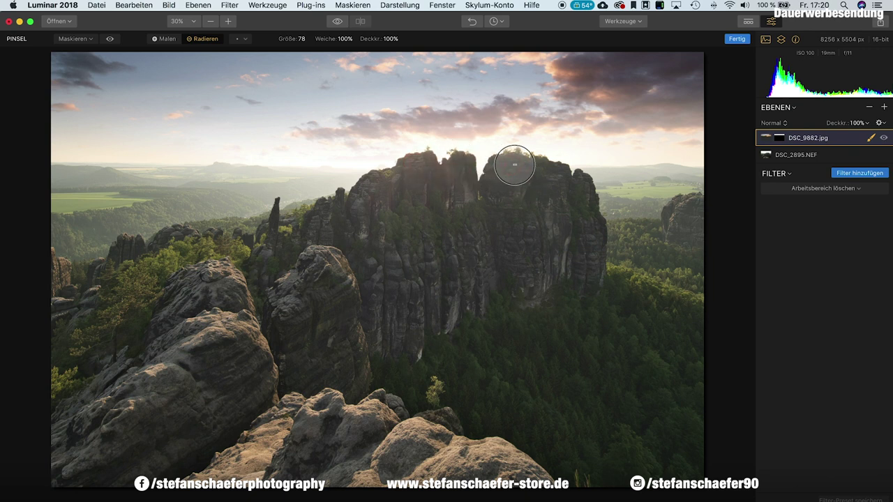
mouse_move(605, 272)
left_mouse_down()
mouse_move(548, 177)
mouse_move(495, 211)
left_mouse_up()
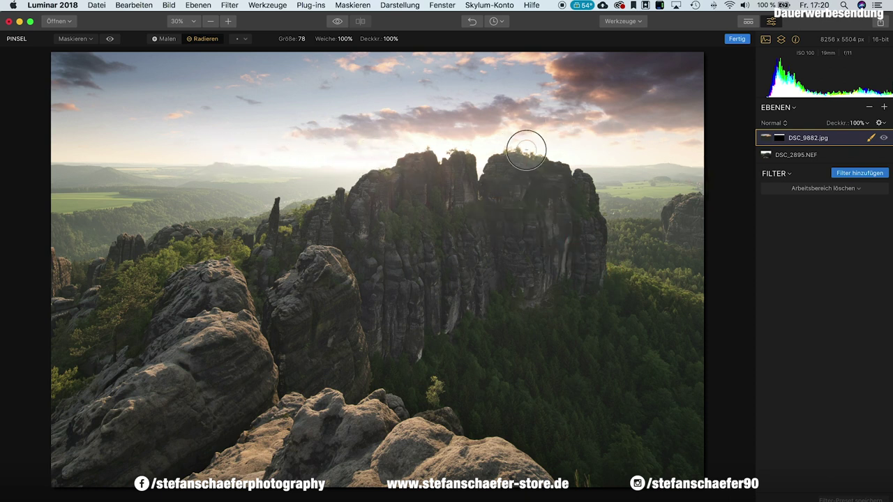
mouse_move(484, 163)
left_mouse_down()
mouse_move(492, 168)
mouse_move(479, 150)
mouse_move(526, 161)
mouse_move(503, 146)
left_mouse_up()
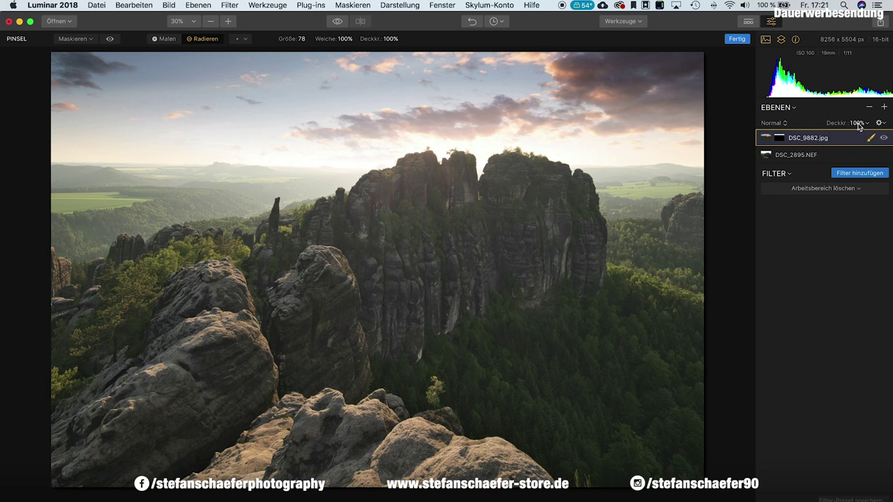
Finish the brush mask and lower the sky layer's opacity to 60%
left_click(736, 39)
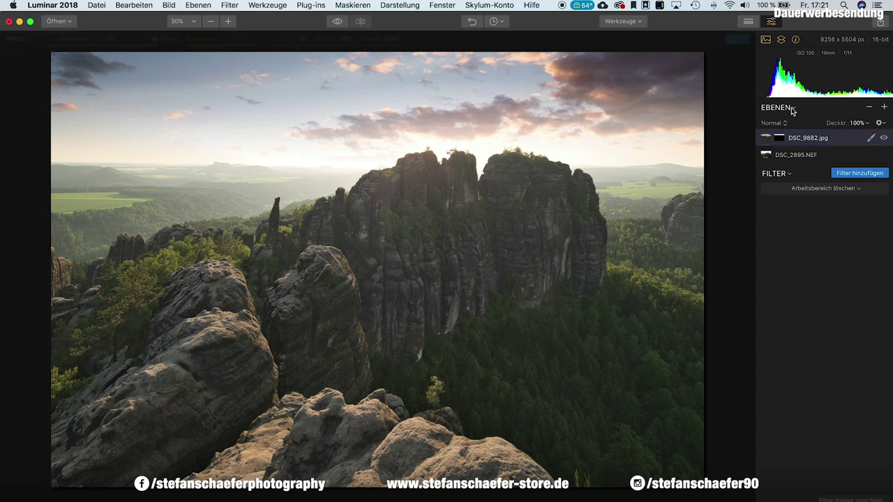
left_click(867, 124)
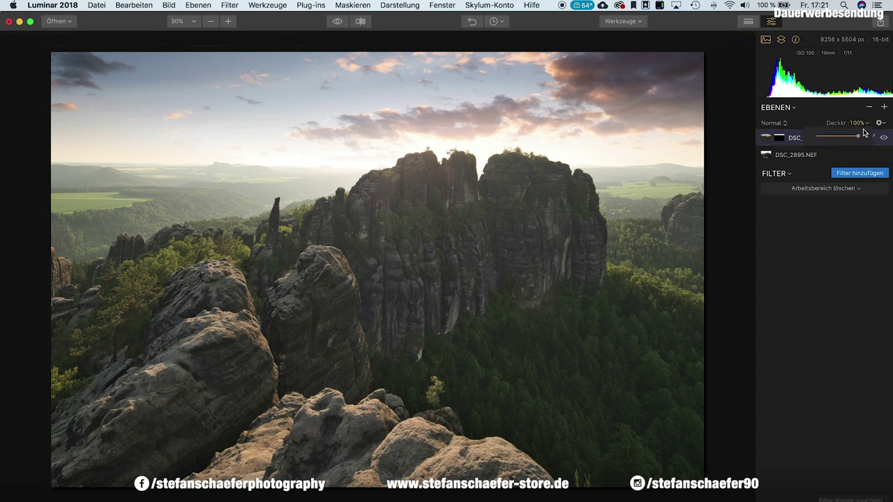
left_click_drag(859, 138, 848, 140)
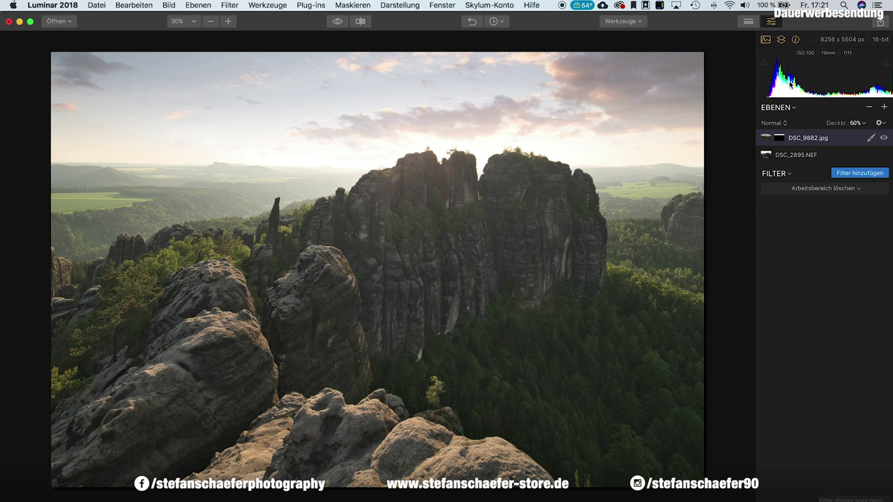
left_click(885, 108)
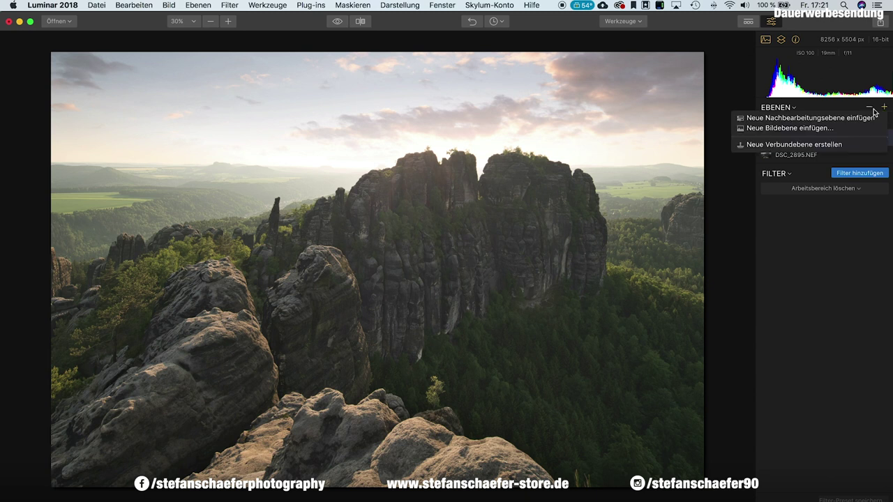
Insert a new adjustment layer and add the Entwickeln filter to it
left_click(812, 120)
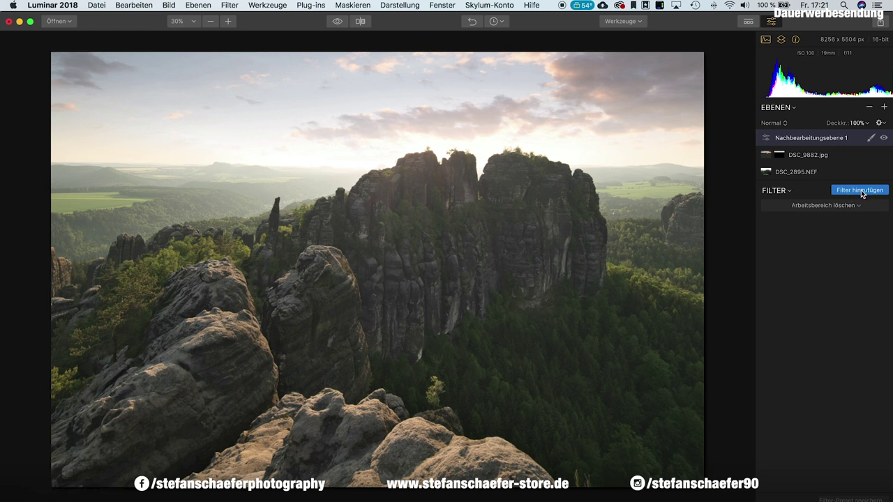
left_click(863, 194)
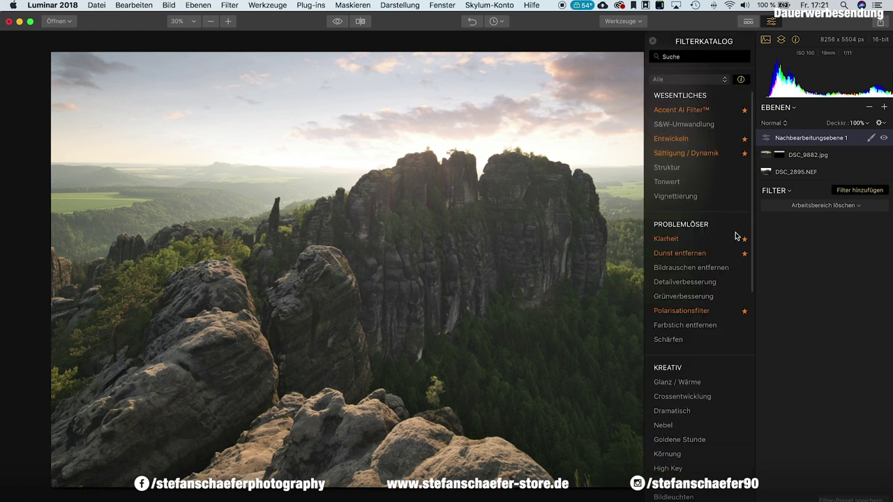
left_click(679, 140)
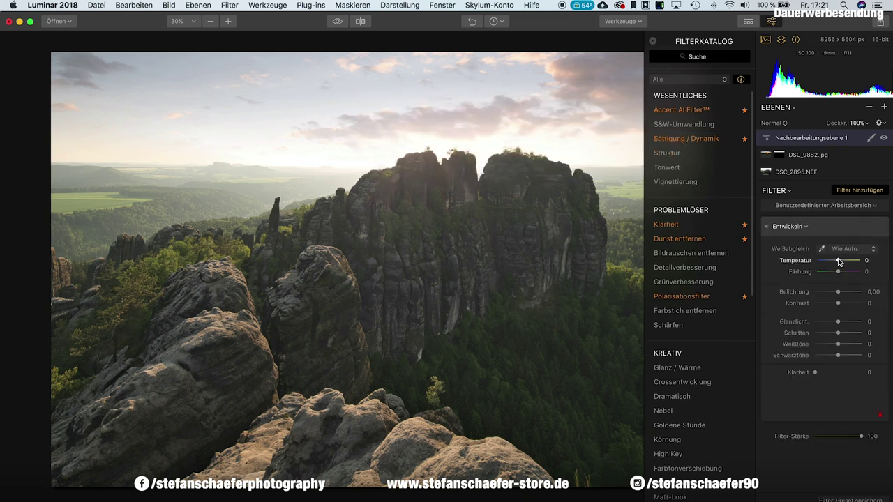
Set Entwickeln to temperature 4, tint 5, contrast 16, shadows 10 and highlights -25
left_click(838, 259)
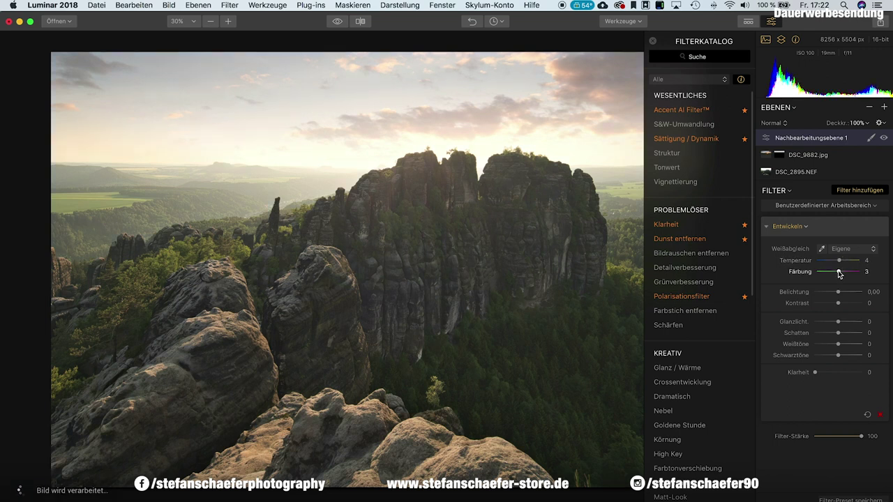
left_click_drag(838, 273, 835, 272)
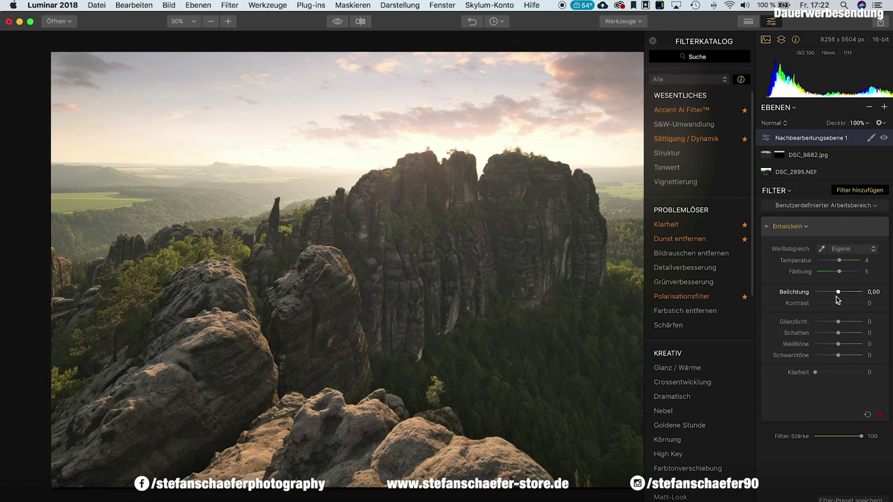
left_click_drag(839, 304, 842, 303)
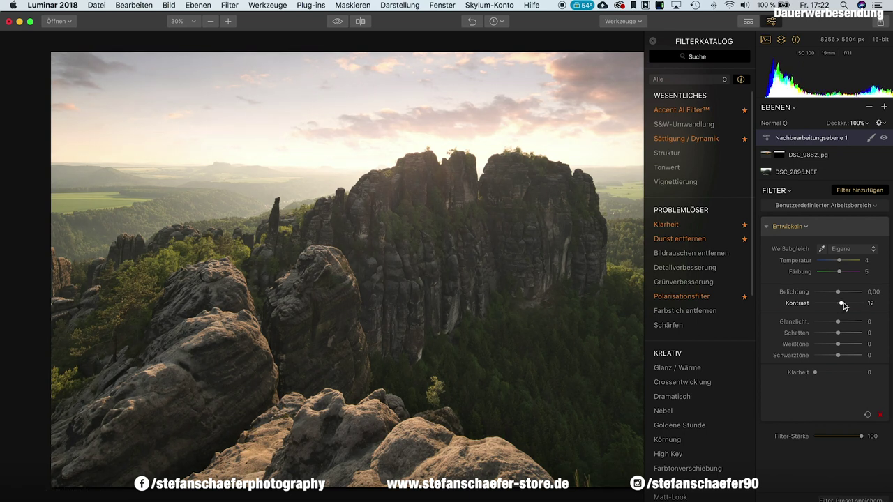
left_click_drag(839, 337, 842, 336)
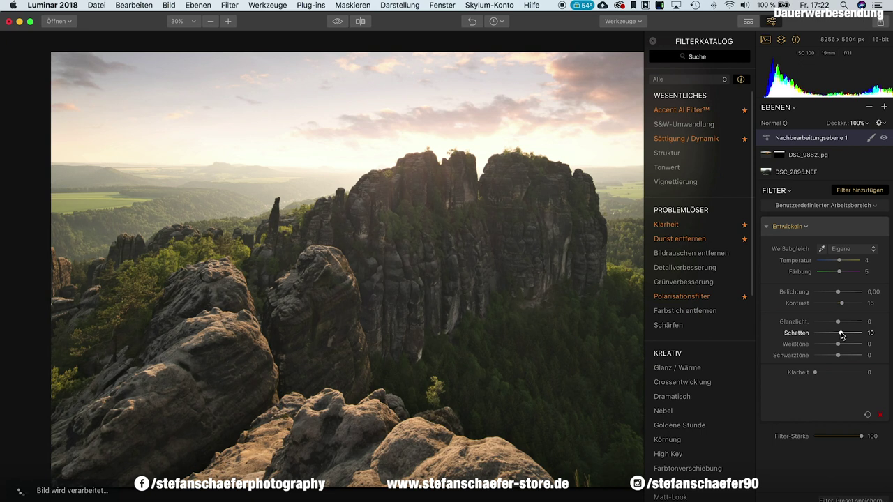
left_click_drag(837, 321, 832, 323)
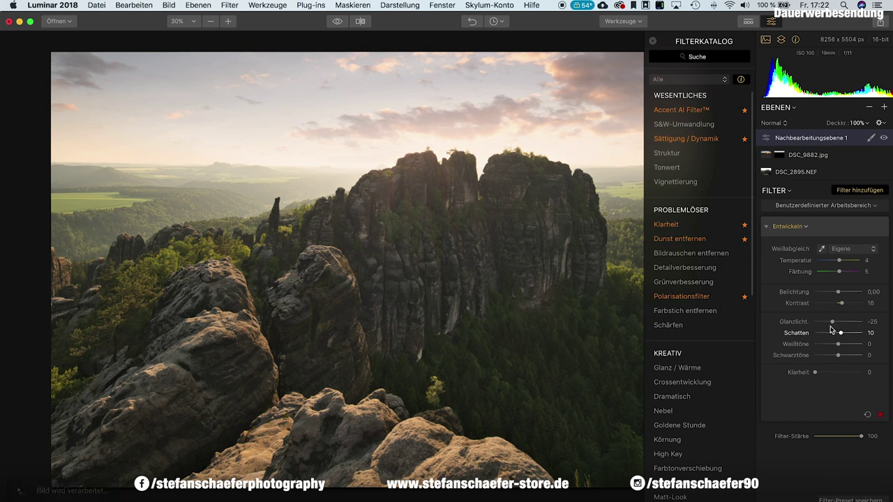
mouse_move(681, 109)
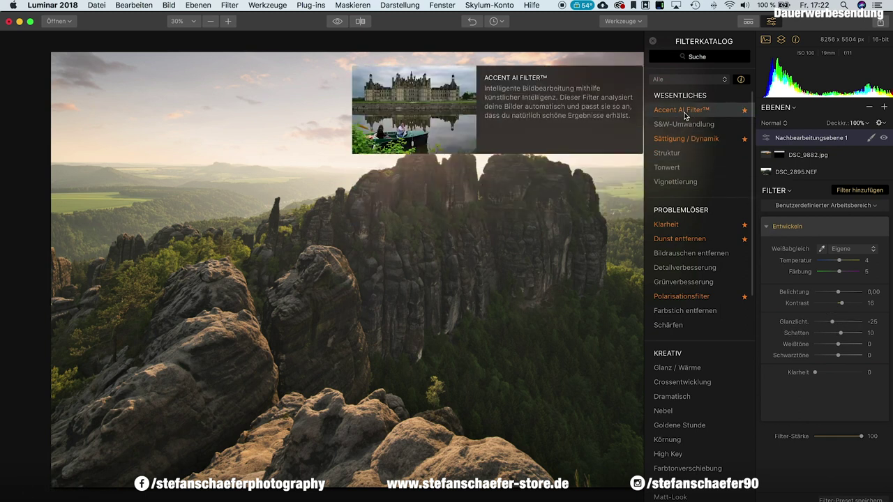
Add the Accent AI Filter to the adjustment layer with Verstärken set to 40
left_click(681, 110)
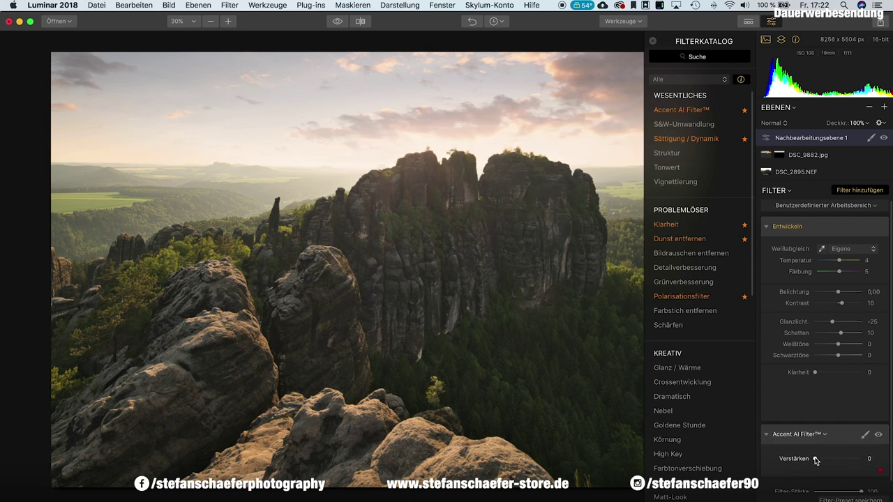
left_click_drag(815, 461, 835, 462)
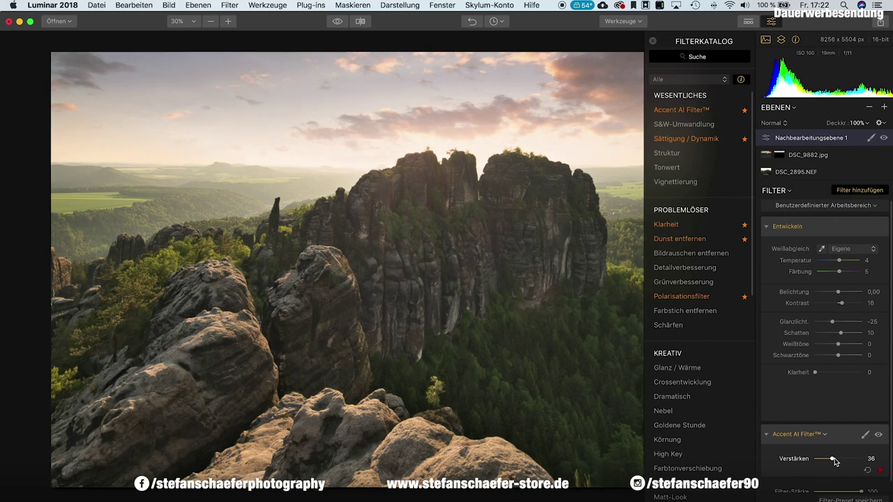
left_click_drag(832, 461, 831, 460)
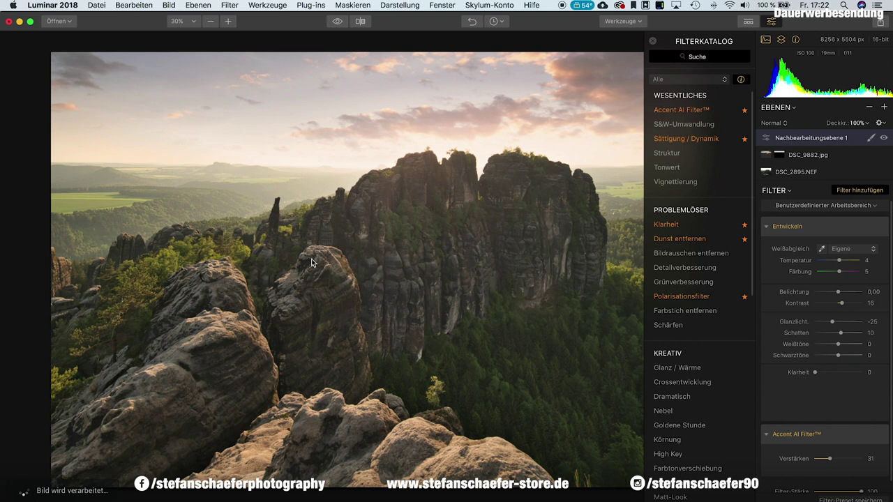
mouse_move(829, 459)
left_click_drag(830, 461, 833, 464)
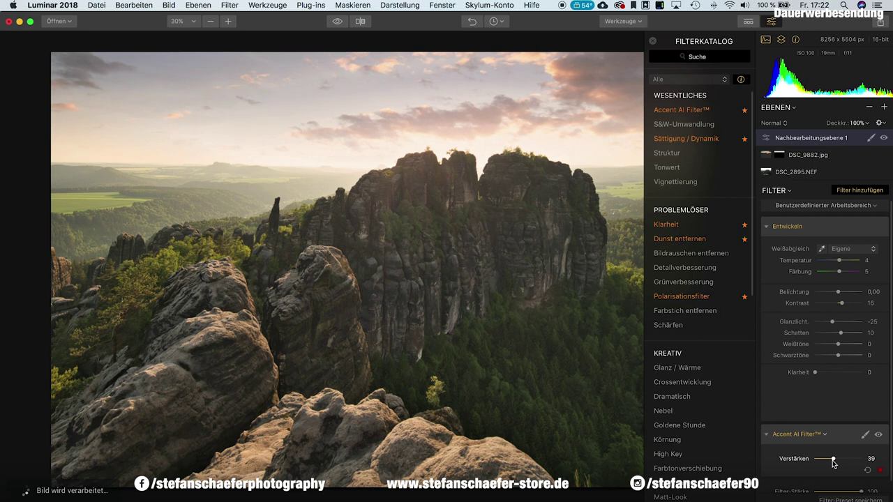
left_click_drag(834, 463, 834, 463)
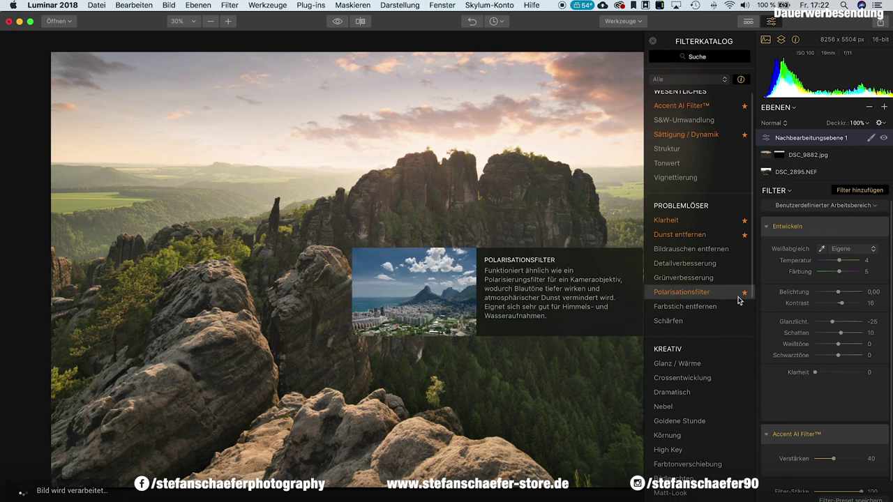
scroll(714, 272, "down", 1)
scroll(704, 242, "up", 1)
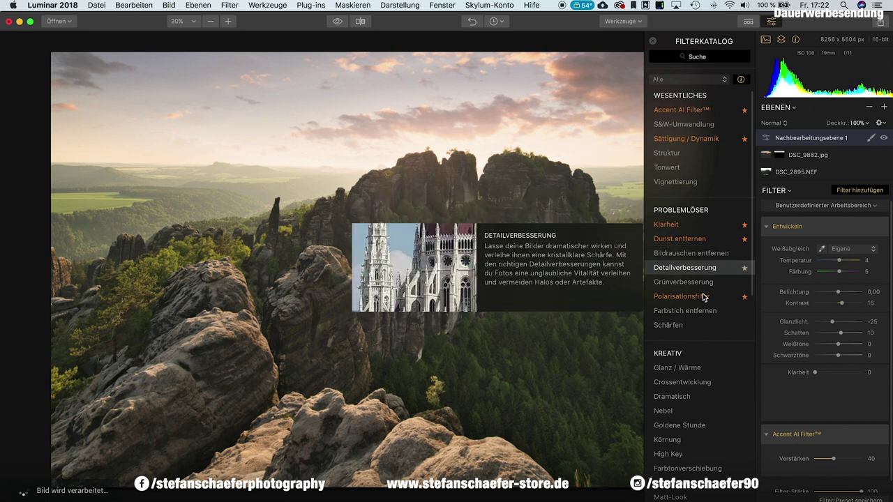
Add the Dunst entfernen filter with its Stärke set to 13
left_click(684, 245)
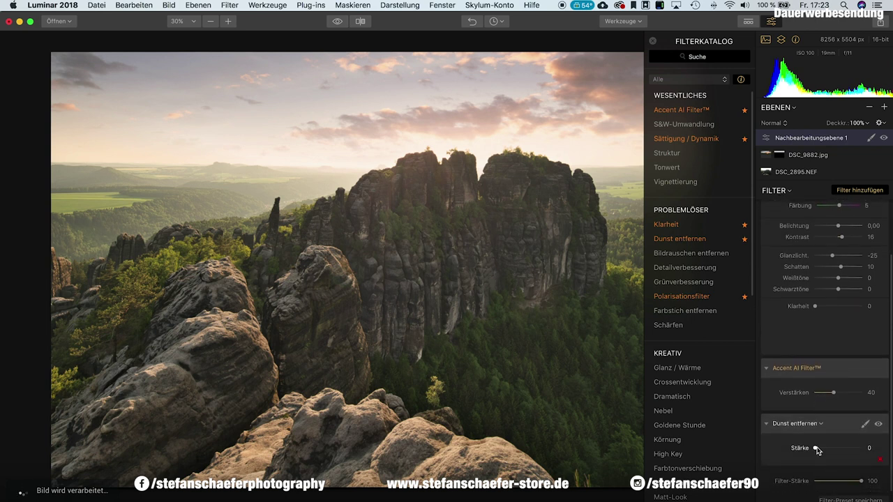
left_click_drag(818, 450, 819, 451)
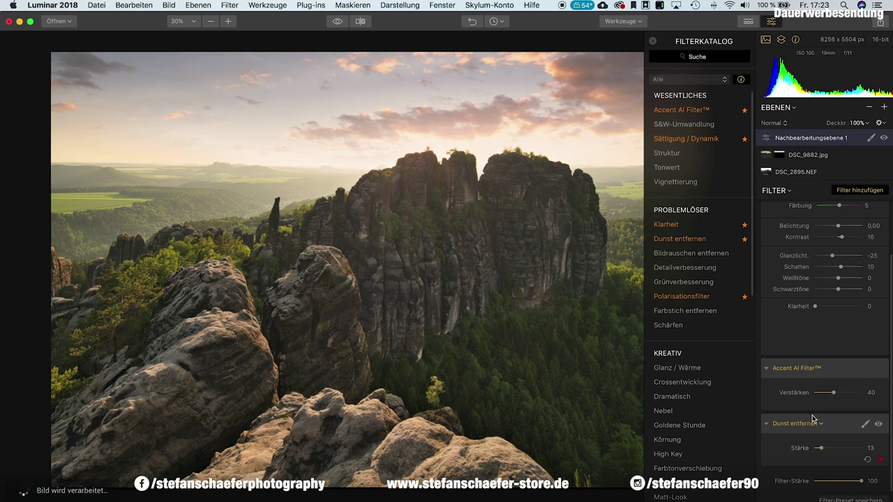
mouse_move(690, 253)
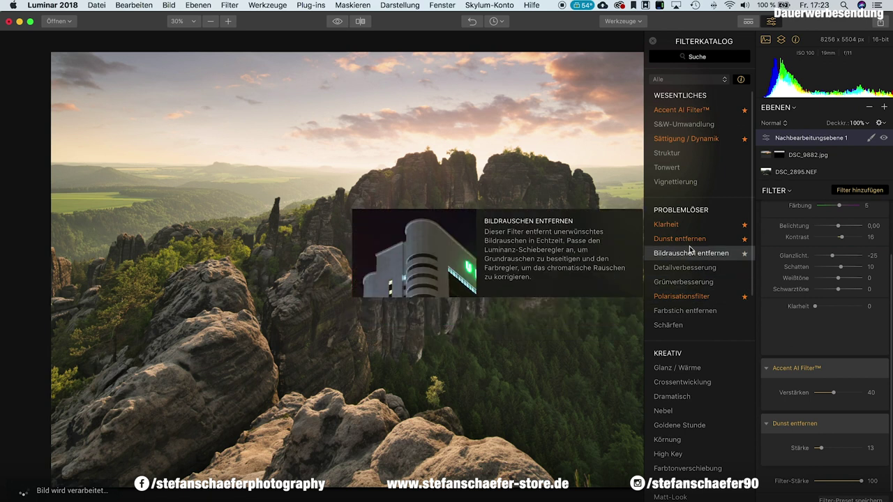
scroll(676, 240, "down", 4)
scroll(680, 243, "down", 1)
scroll(685, 245, "down", 2)
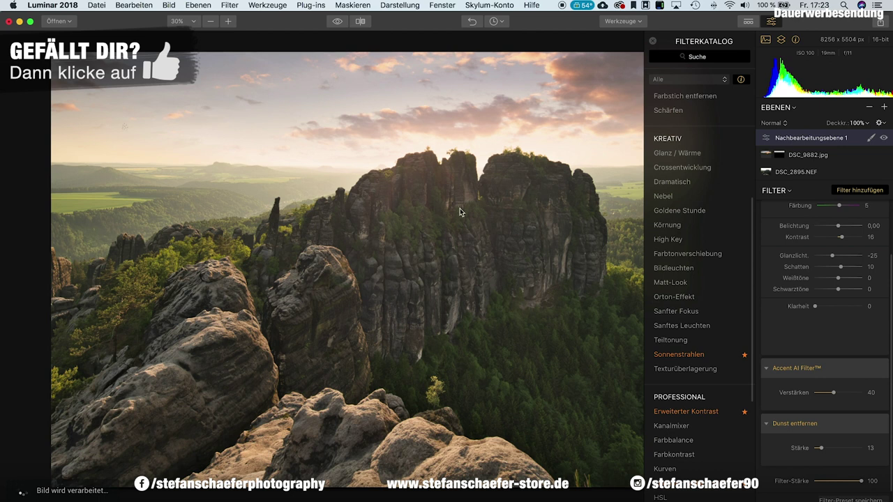
mouse_move(678, 354)
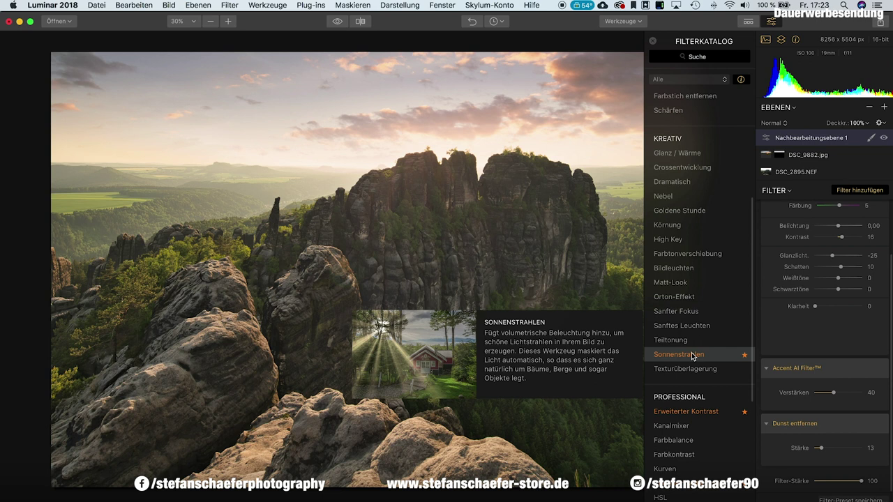
scroll(689, 359, "up", 1)
Add the Sonnenstrahlen filter and shift its sun position rightward
left_click(687, 367)
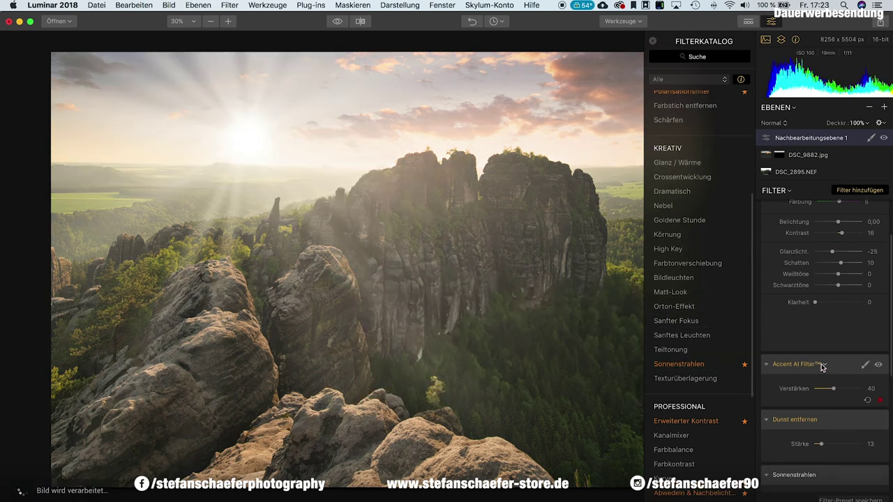
scroll(813, 369, "down", 2)
scroll(816, 377, "down", 1)
scroll(823, 385, "down", 2)
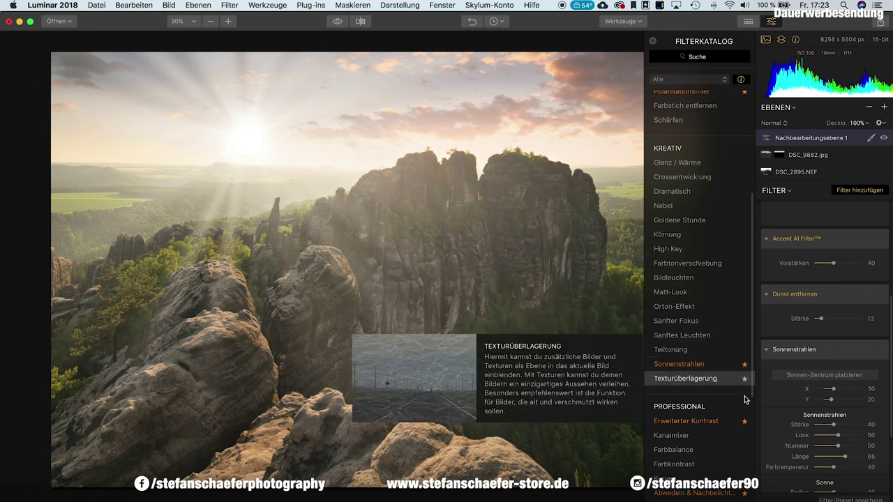
left_click_drag(834, 392, 842, 393)
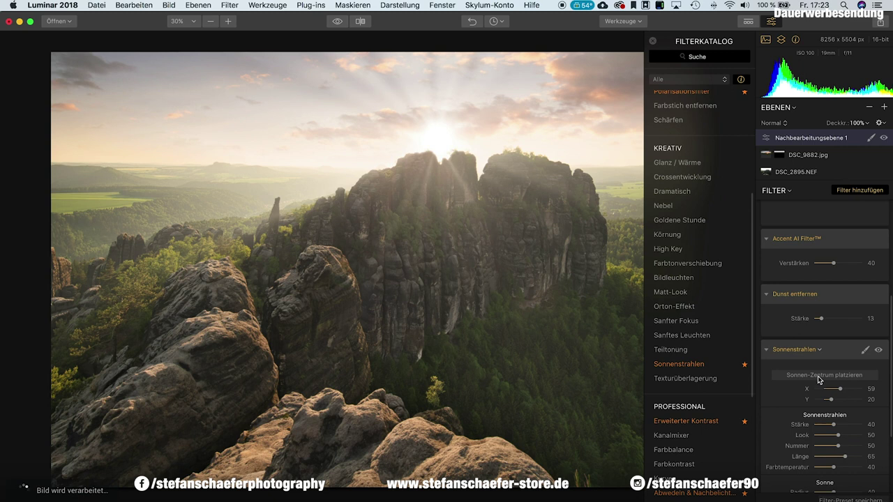
Place the sun centre in the gap between the central peaks at X 65, Y 25
left_click(818, 379)
mouse_move(436, 139)
left_mouse_down()
mouse_move(486, 157)
mouse_move(475, 164)
left_mouse_up()
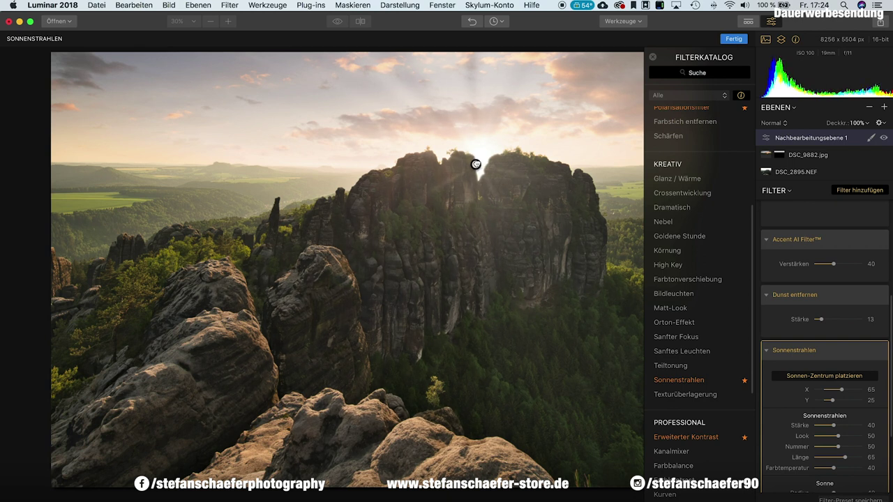
left_click_drag(476, 164, 481, 166)
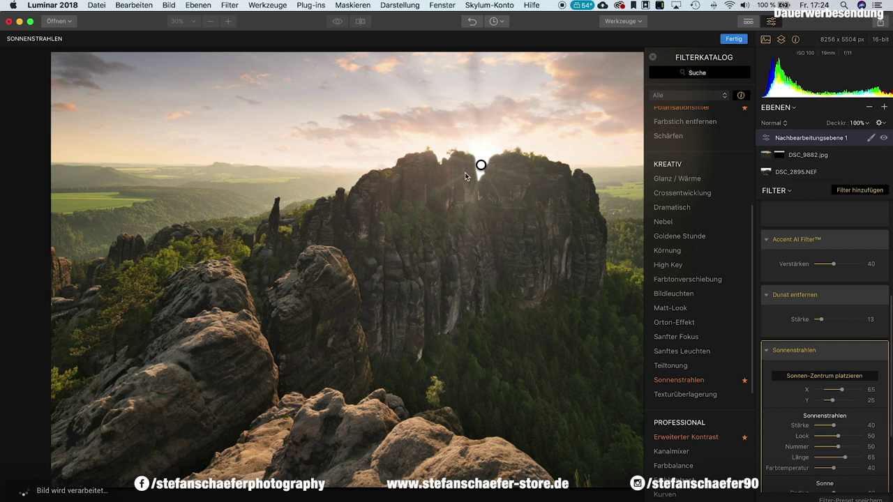
left_click(733, 38)
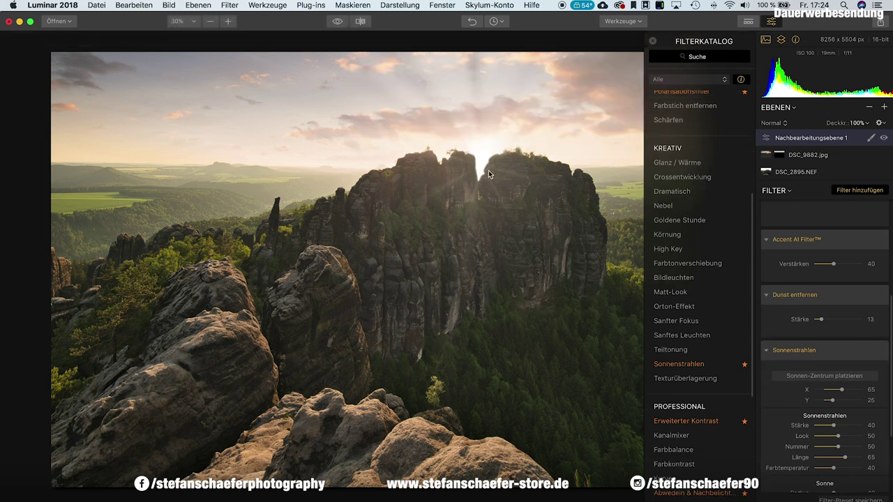
Adjust the sun rays' strength and look, fine-tuning the look to 51
scroll(846, 416, "down", 2)
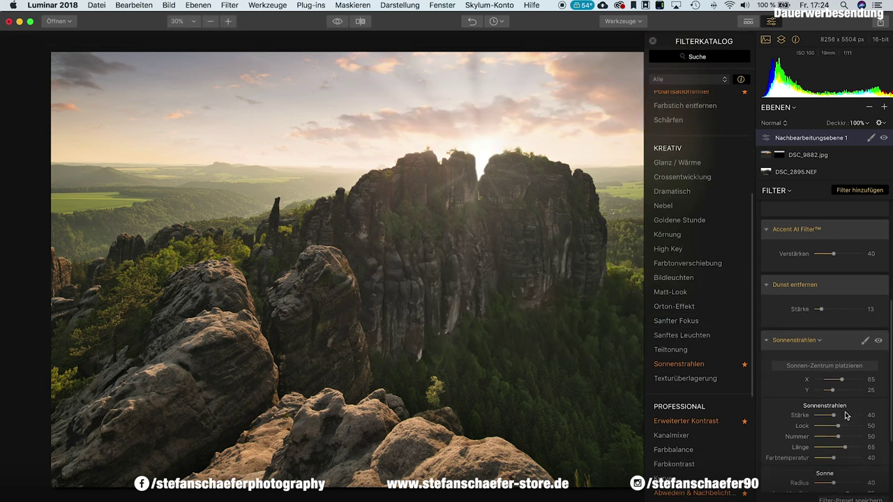
scroll(846, 416, "down", 3)
scroll(846, 416, "down", 2)
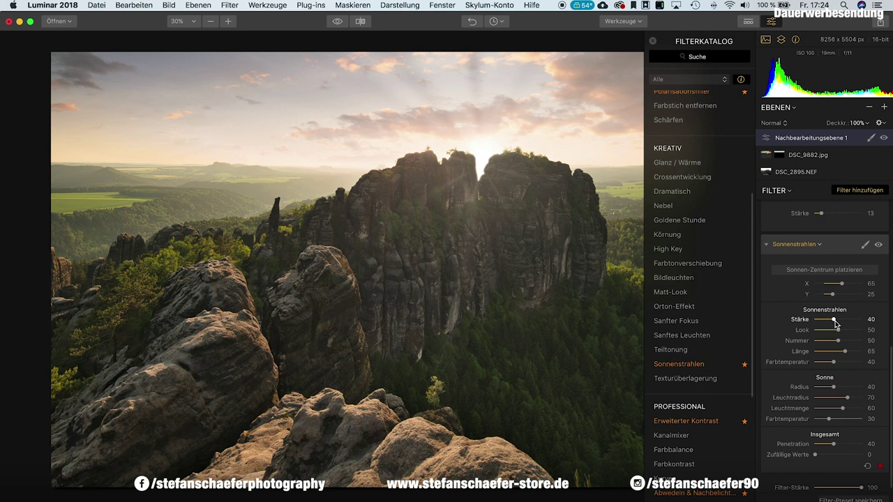
mouse_move(834, 322)
left_mouse_down()
mouse_move(848, 322)
mouse_move(831, 323)
left_mouse_up()
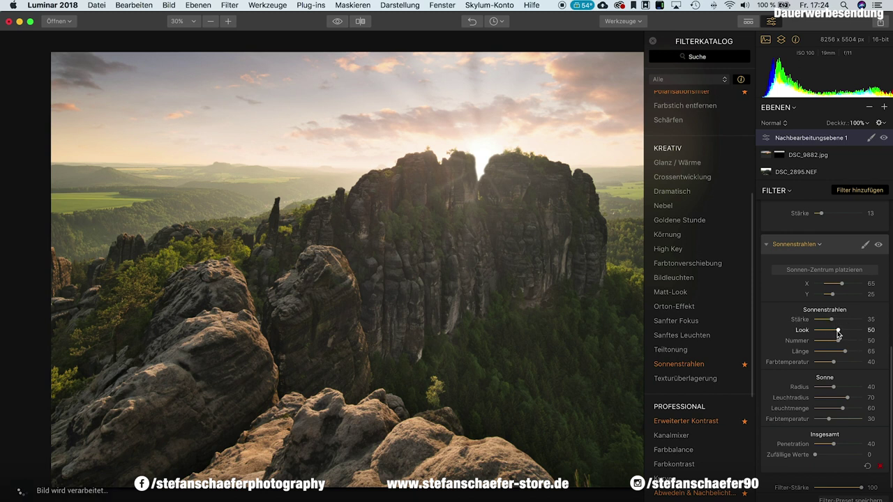
left_click_drag(836, 331, 834, 332)
mouse_move(840, 331)
left_mouse_down()
mouse_move(839, 344)
mouse_move(830, 341)
mouse_move(839, 356)
left_mouse_up()
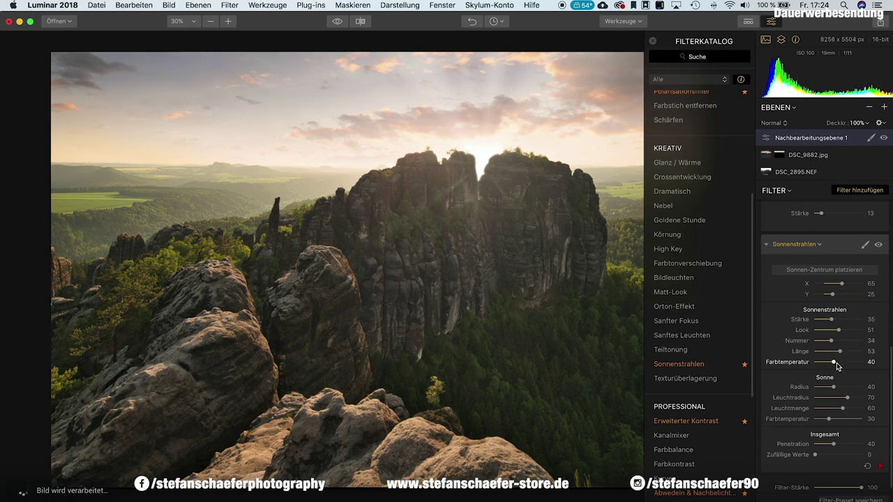
Warm the ray and sun colours, and settle the Sonne Radius at 55
left_click_drag(834, 365, 851, 364)
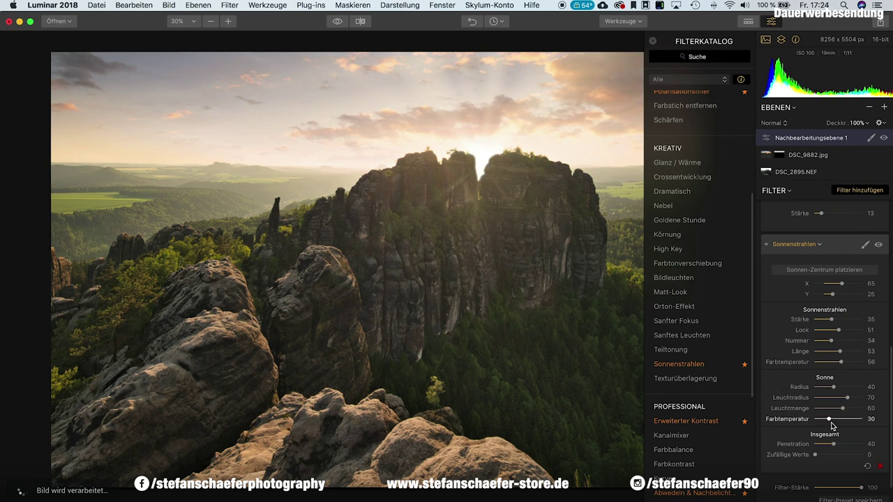
left_click_drag(830, 419, 843, 422)
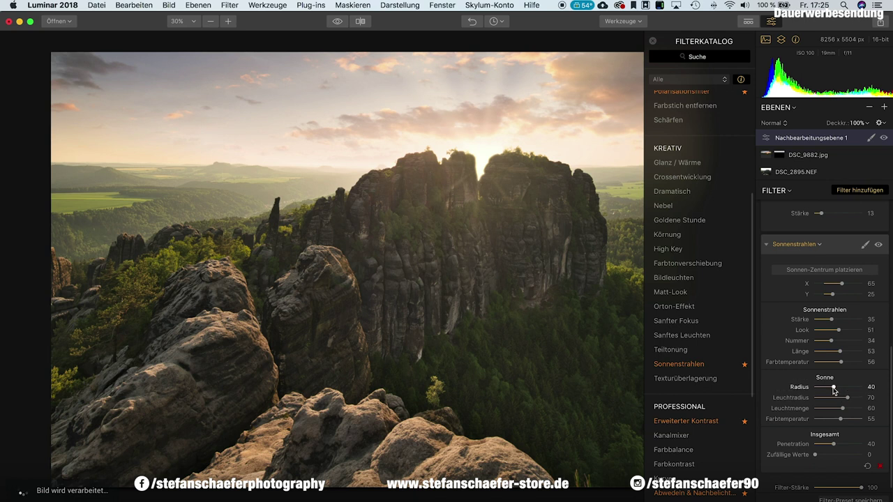
left_click_drag(836, 390, 841, 390)
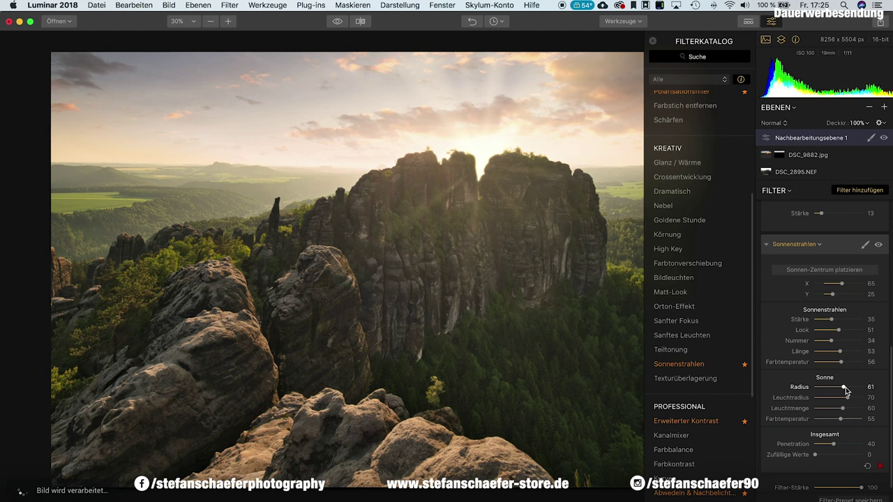
left_click_drag(845, 387, 843, 387)
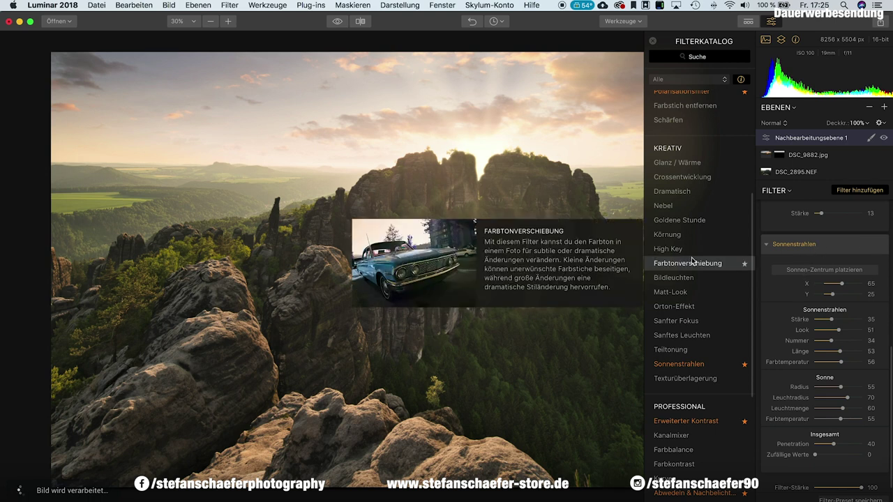
mouse_move(686, 421)
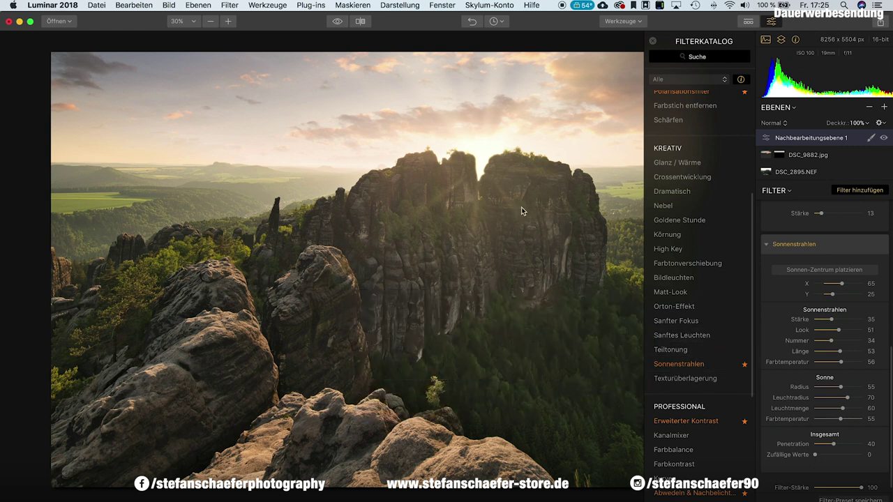
Add Erweiterter Kontrast with Glanzlicht 10, Mitteltöne 21 and Schatten 21 strength
left_click(693, 422)
scroll(838, 375, "down", 5)
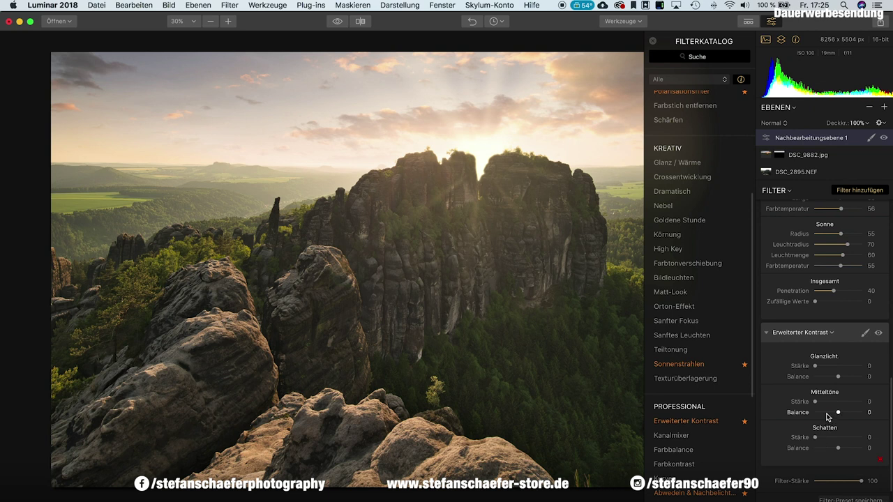
left_click_drag(815, 402, 828, 404)
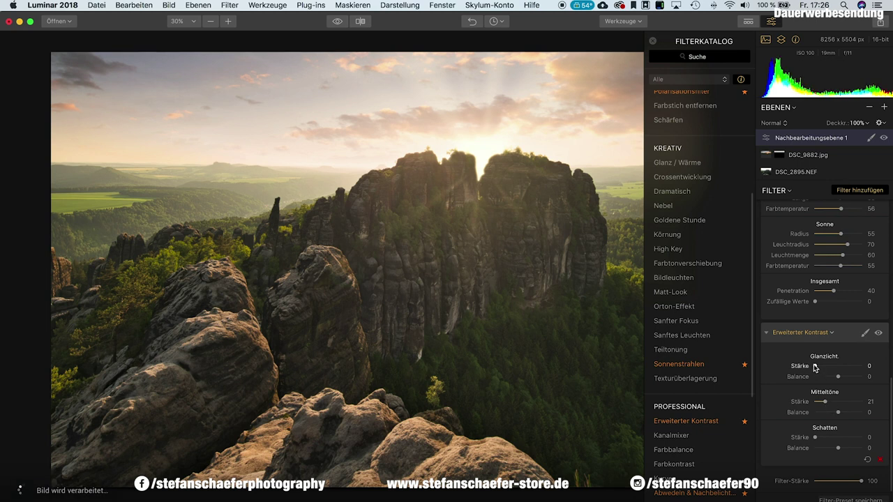
left_click_drag(814, 366, 820, 369)
left_click_drag(814, 438, 828, 438)
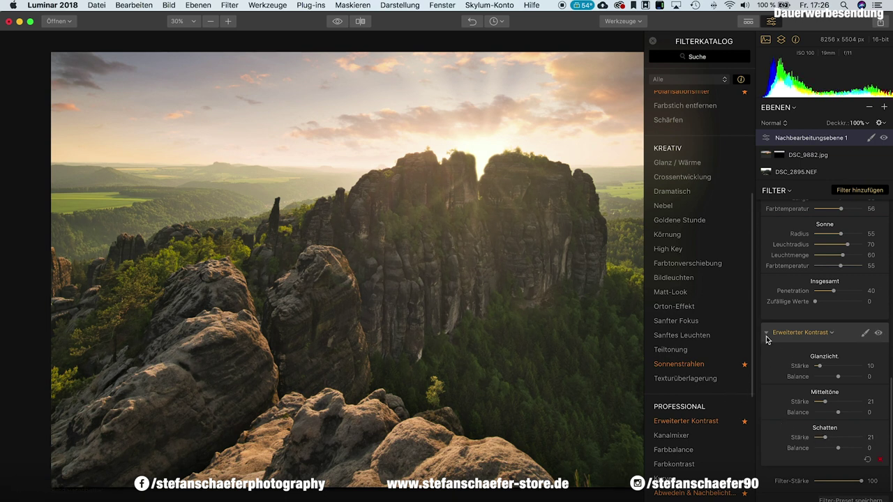
scroll(730, 339, "down", 5)
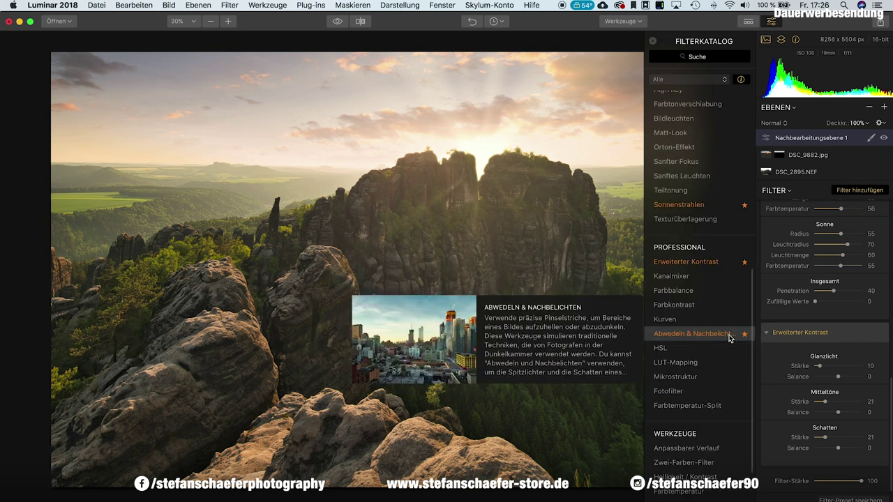
scroll(729, 338, "down", 2)
scroll(728, 334, "up", 10)
scroll(724, 338, "up", 3)
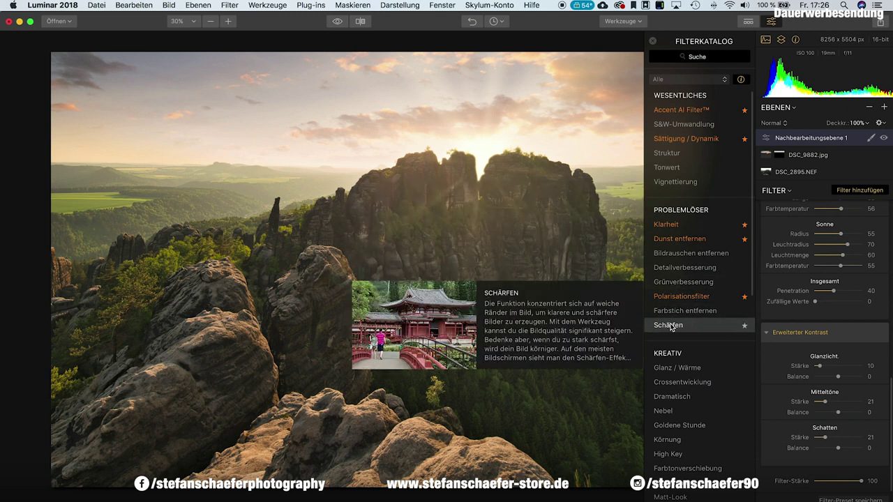
Add the Schärfen filter with strength 40 and radius 24
left_click(668, 325)
scroll(815, 427, "down", 3)
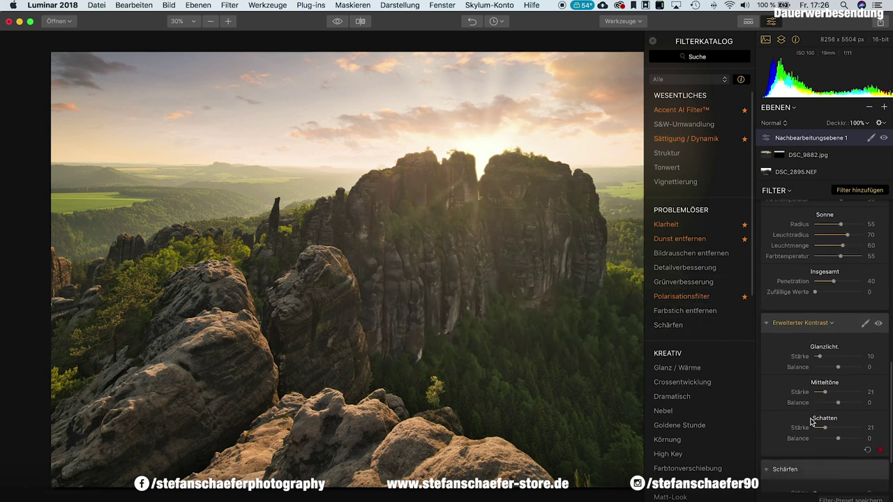
scroll(819, 433, "down", 3)
left_click_drag(815, 411, 835, 414)
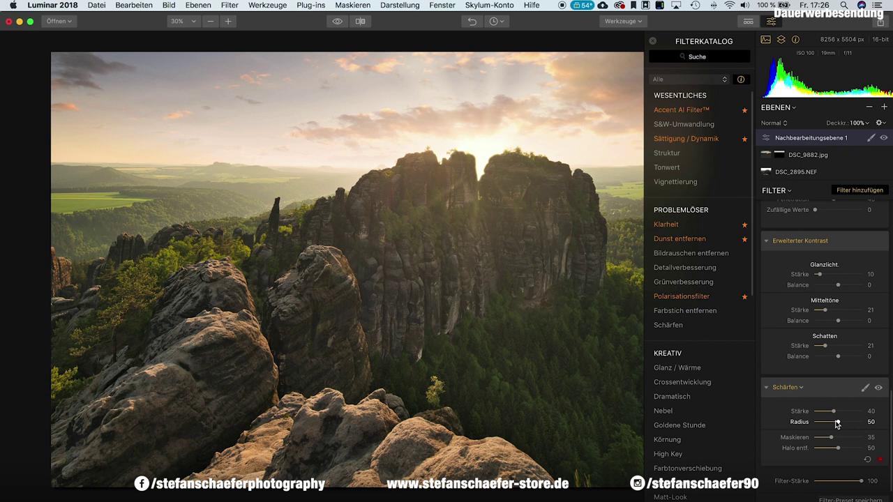
left_click(827, 422)
Inspect the sharpening on the rock spires at 100% zoom, then fit to screen
left_click(182, 21)
left_click(200, 69)
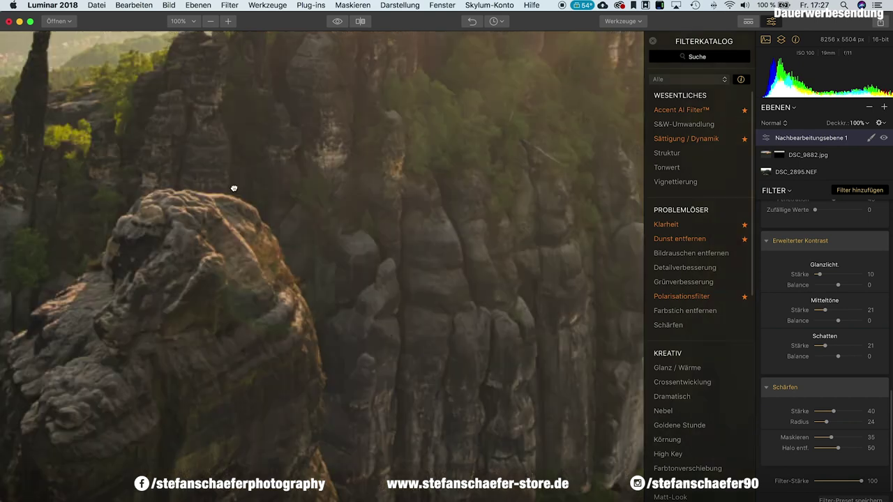
left_click_drag(233, 189, 291, 240)
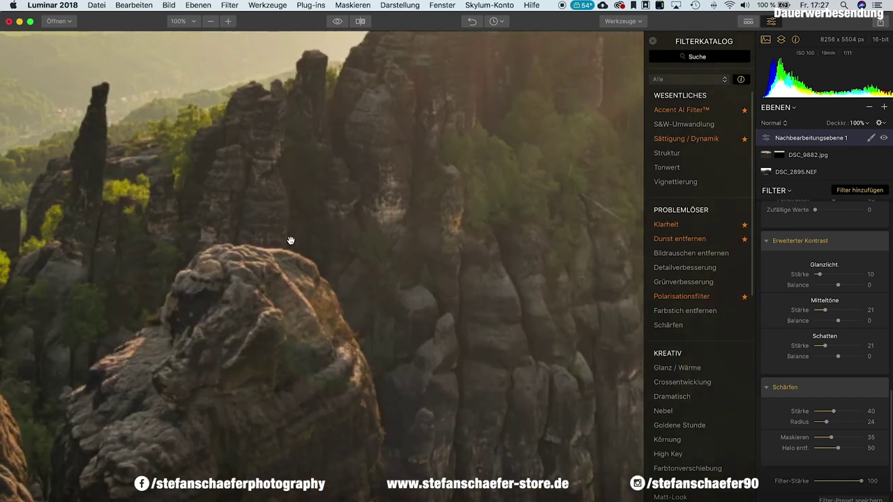
left_click_drag(279, 197, 226, 275)
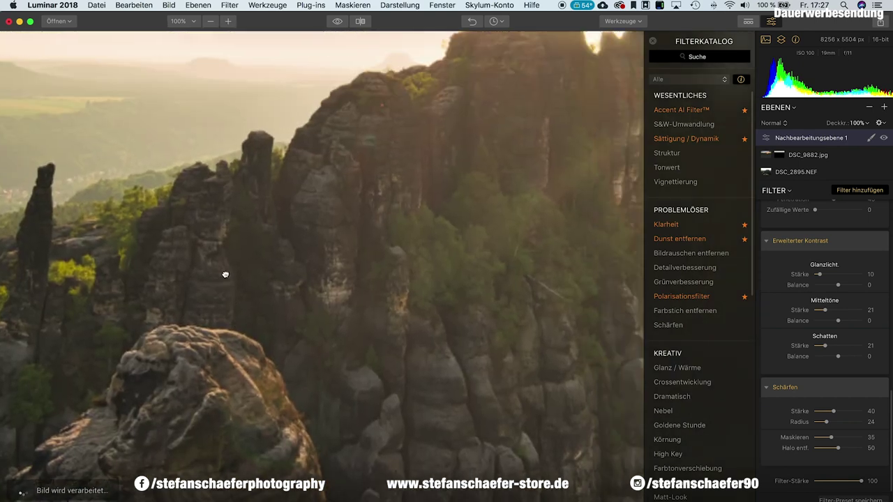
left_click(188, 25)
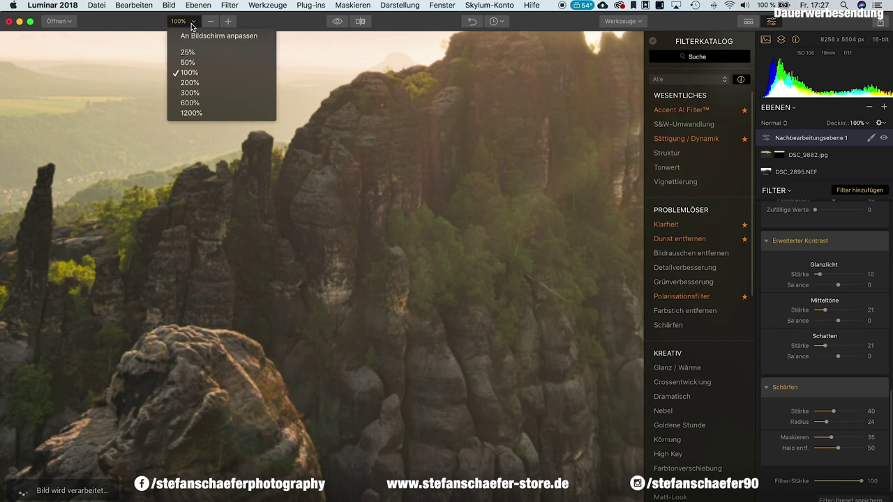
left_click(200, 38)
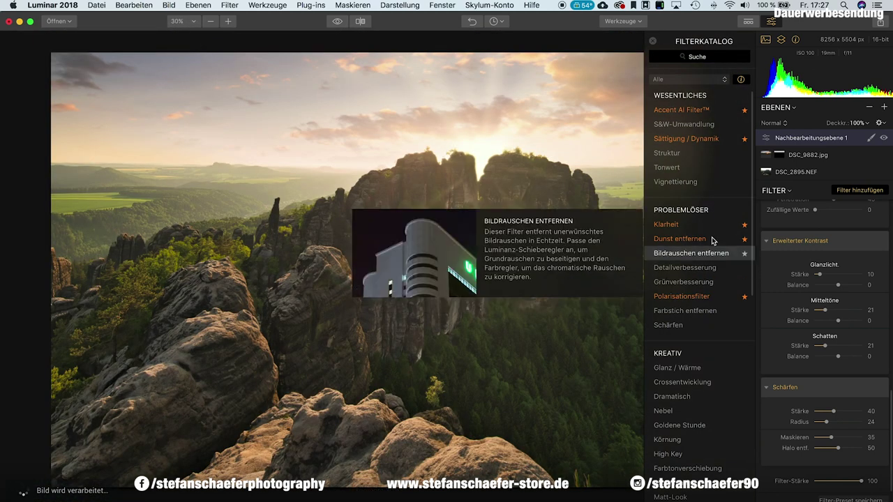
scroll(725, 224, "down", 1)
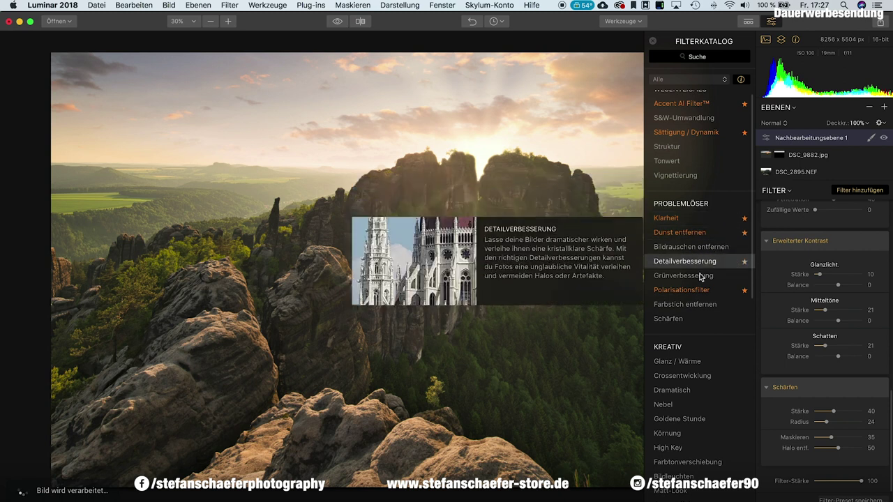
Add a Polarisationsfilter at strength 15 and close the Filterkatalog
left_click(681, 290)
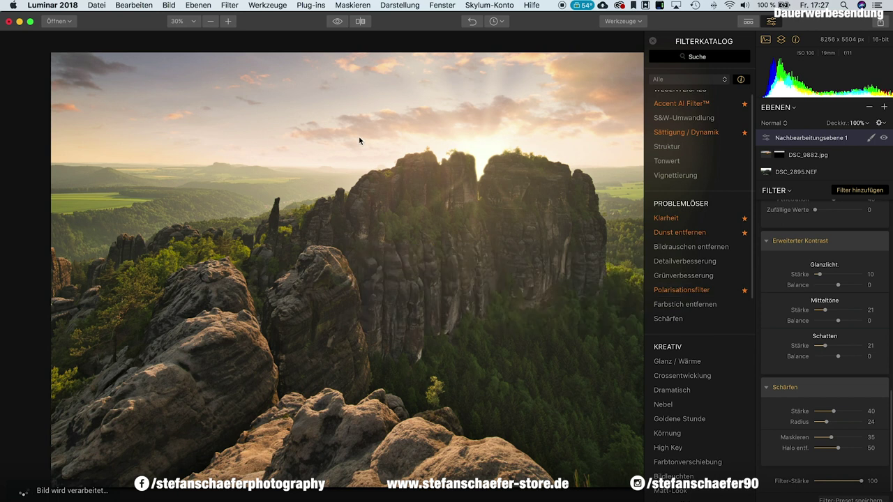
mouse_move(851, 374)
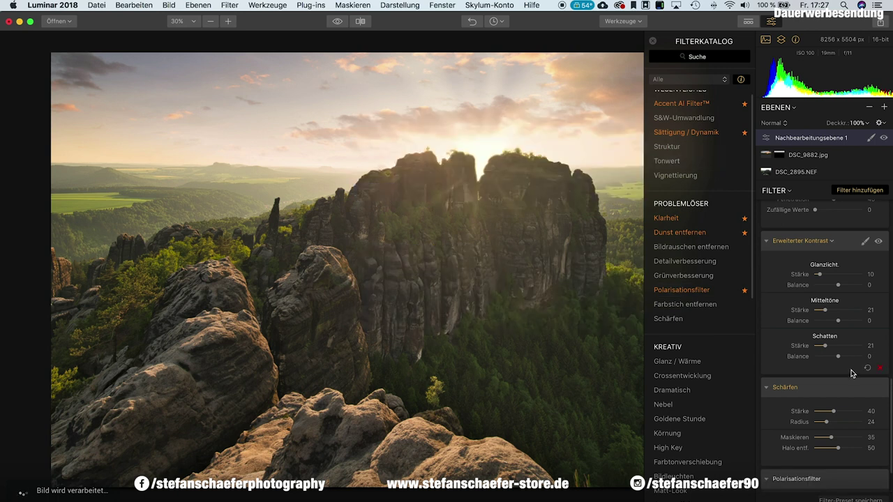
left_click_drag(820, 450, 862, 451)
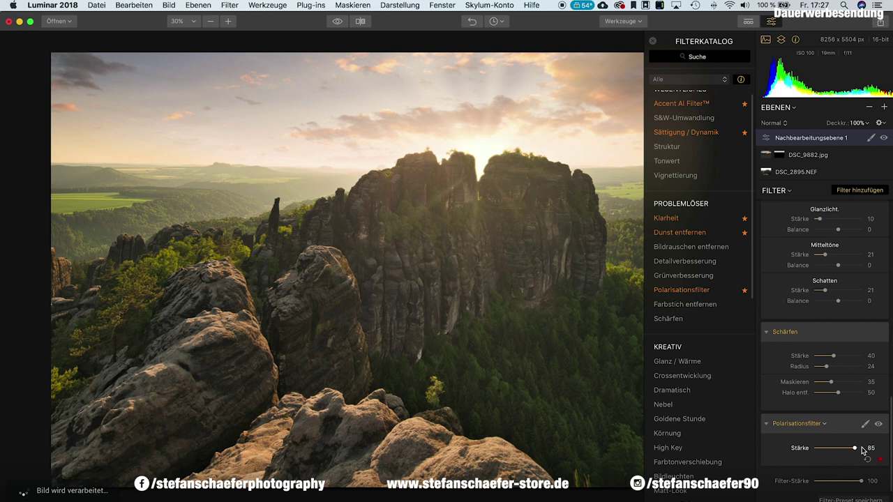
left_click_drag(862, 451, 823, 450)
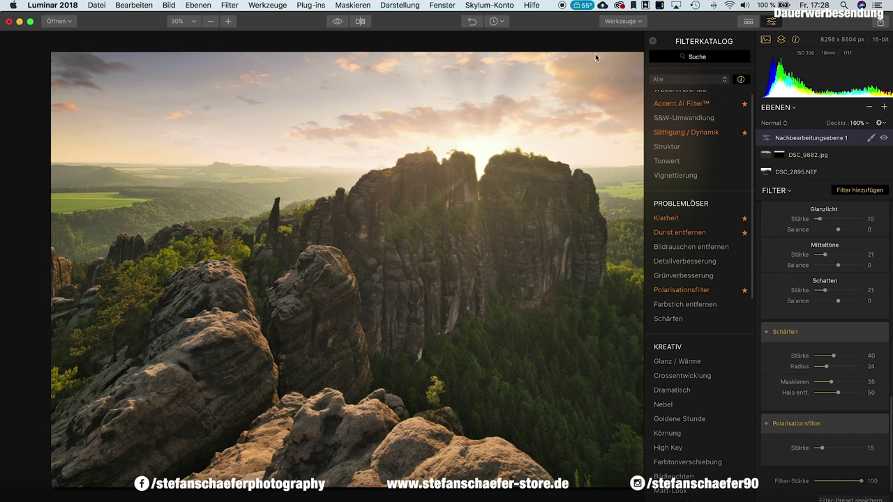
left_click(653, 40)
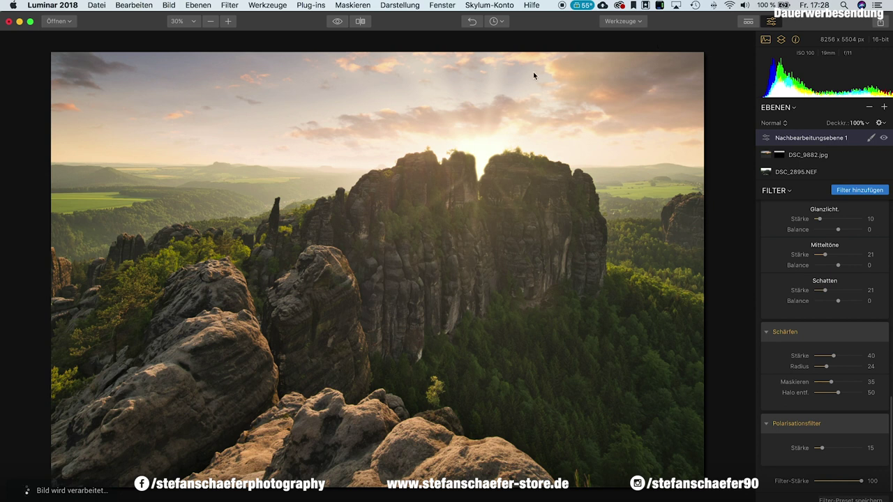
left_click(360, 21)
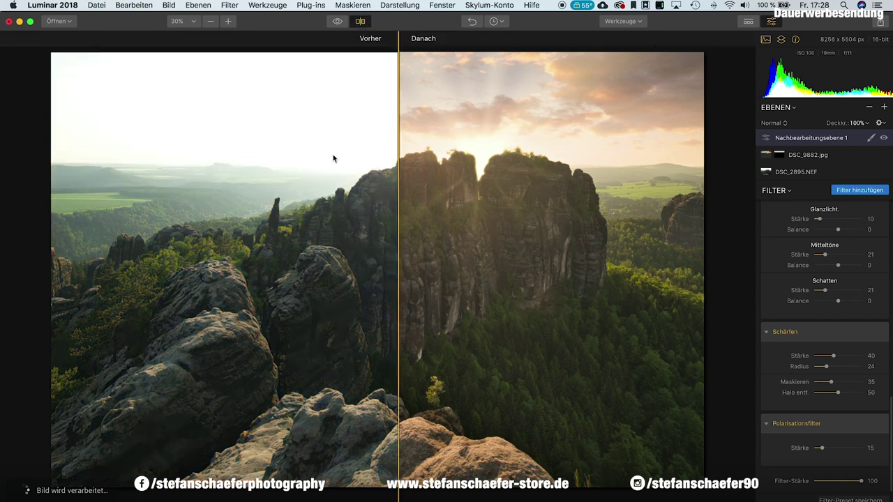
mouse_move(399, 188)
left_mouse_down()
mouse_move(671, 191)
mouse_move(3, 192)
mouse_move(670, 188)
mouse_move(74, 191)
mouse_move(707, 159)
mouse_move(151, 169)
mouse_move(716, 172)
mouse_move(214, 186)
mouse_move(76, 181)
left_mouse_up()
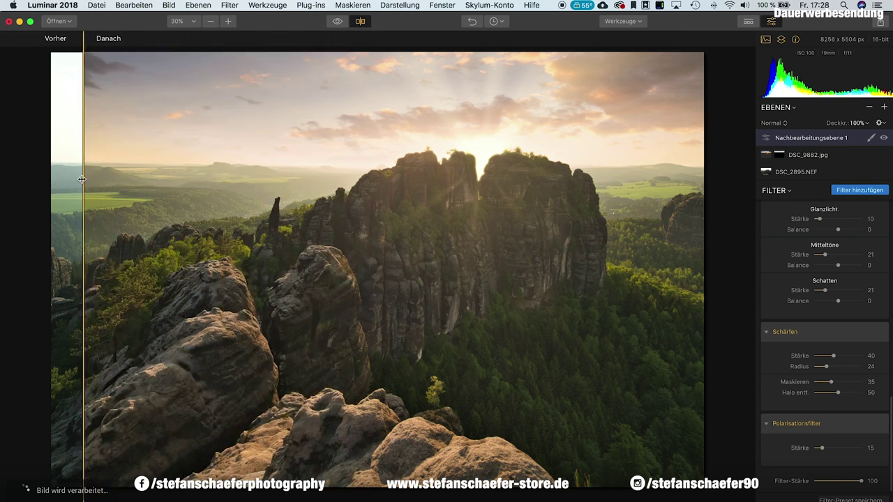
mouse_move(83, 180)
left_mouse_down()
mouse_move(685, 182)
mouse_move(80, 185)
mouse_move(398, 218)
left_mouse_up()
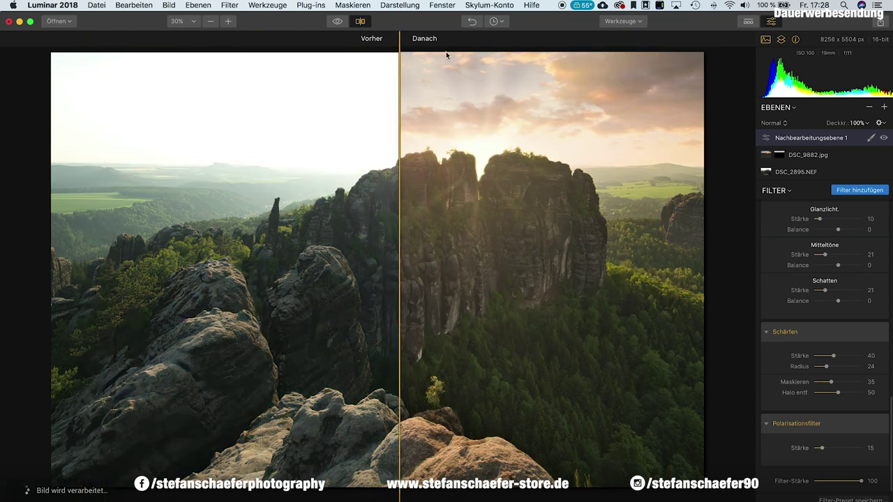
left_click(360, 21)
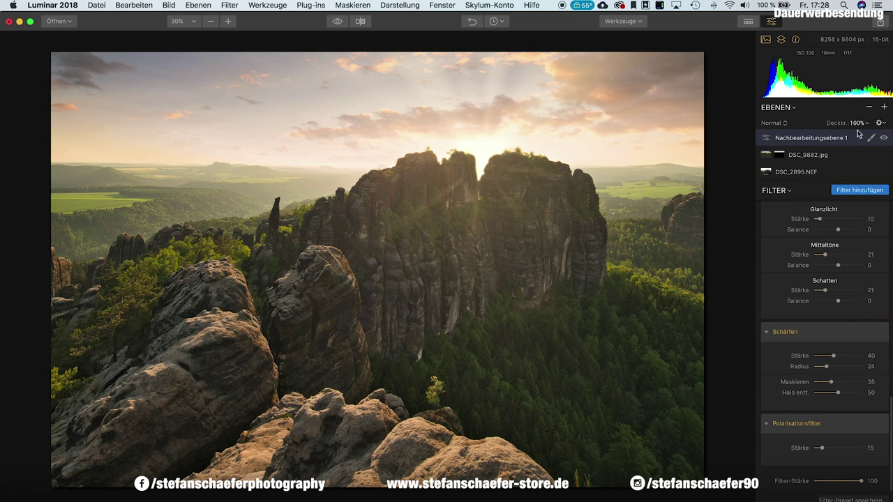
Add the Goldene Stunde filter from the Filterkatalog with strength 15
left_click(864, 198)
scroll(693, 247, "down", 1)
scroll(692, 248, "down", 3)
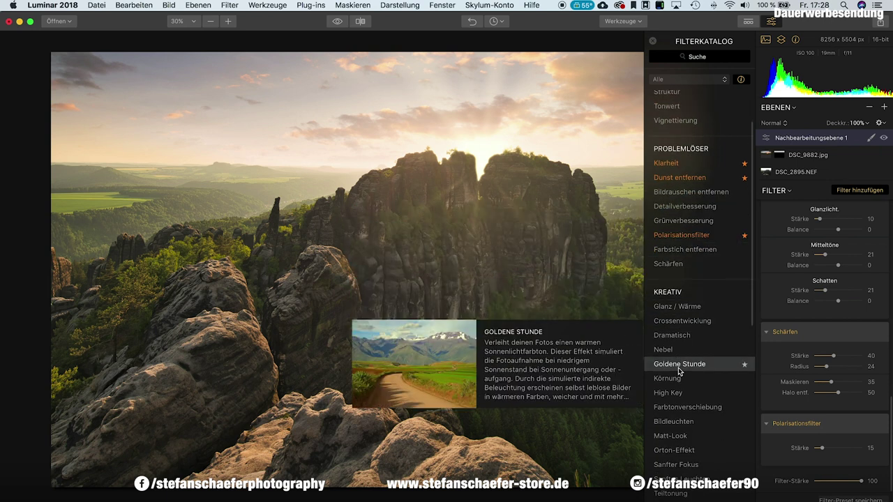
left_click(677, 364)
left_click_drag(814, 436, 825, 440)
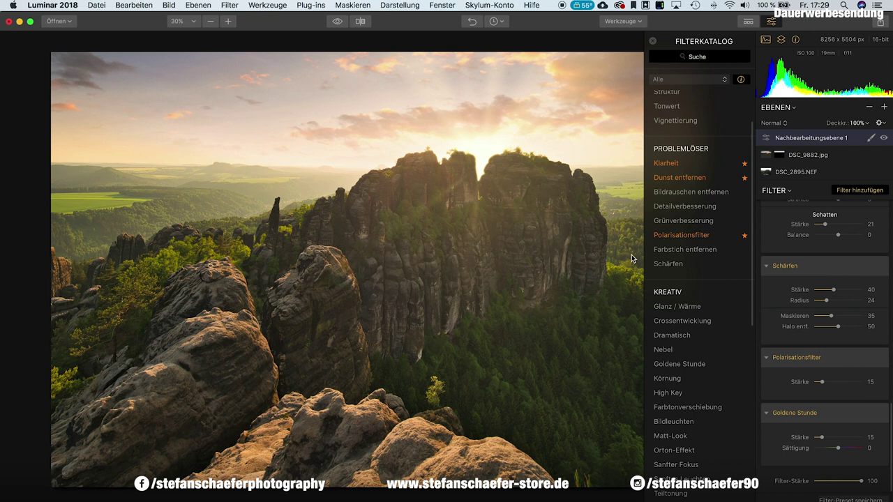
Show a before/after split of the edit, then close the Filterkatalog
left_click(360, 22)
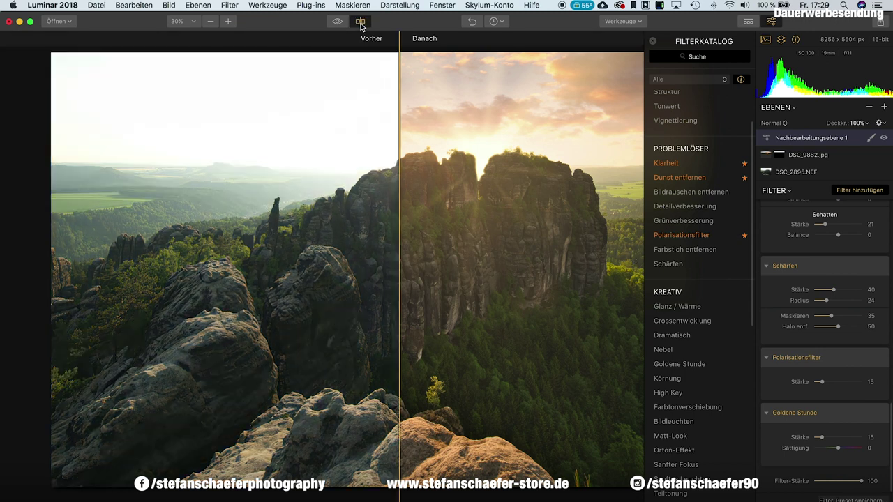
mouse_move(398, 98)
left_mouse_down()
mouse_move(636, 116)
mouse_move(124, 135)
mouse_move(558, 146)
mouse_move(193, 153)
mouse_move(627, 164)
mouse_move(174, 162)
mouse_move(628, 159)
mouse_move(235, 160)
mouse_move(601, 168)
mouse_move(396, 176)
left_mouse_up()
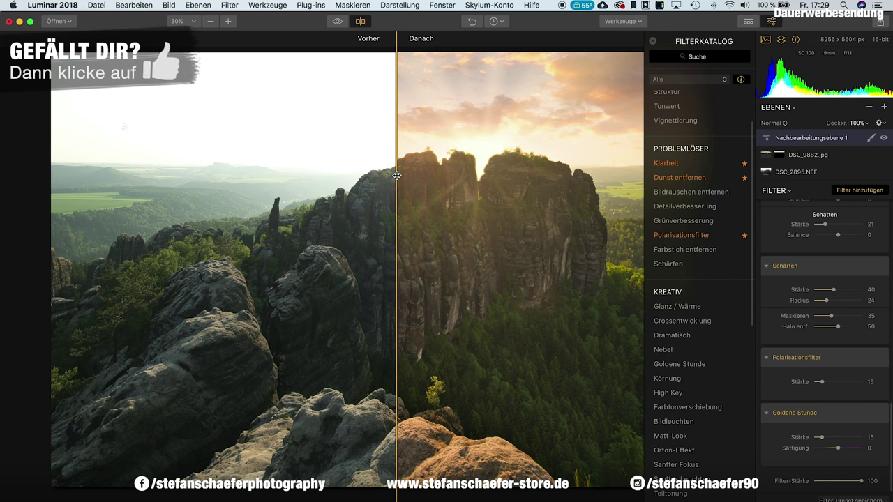
left_click(654, 43)
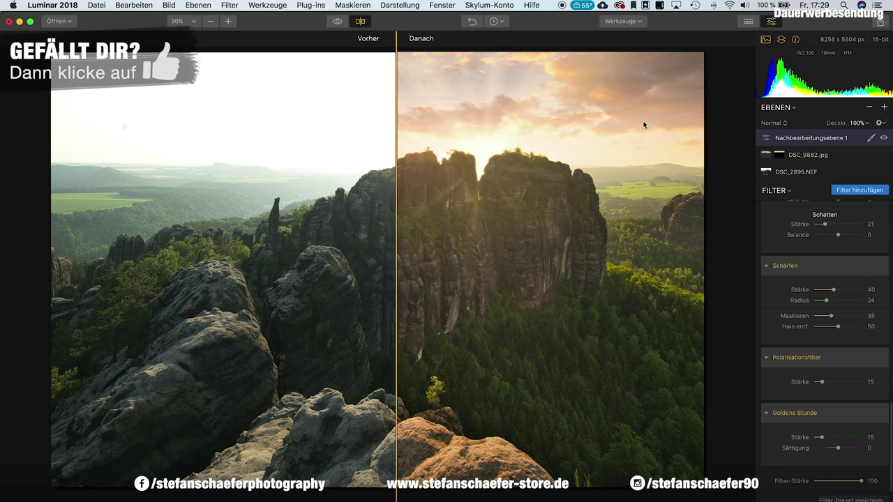